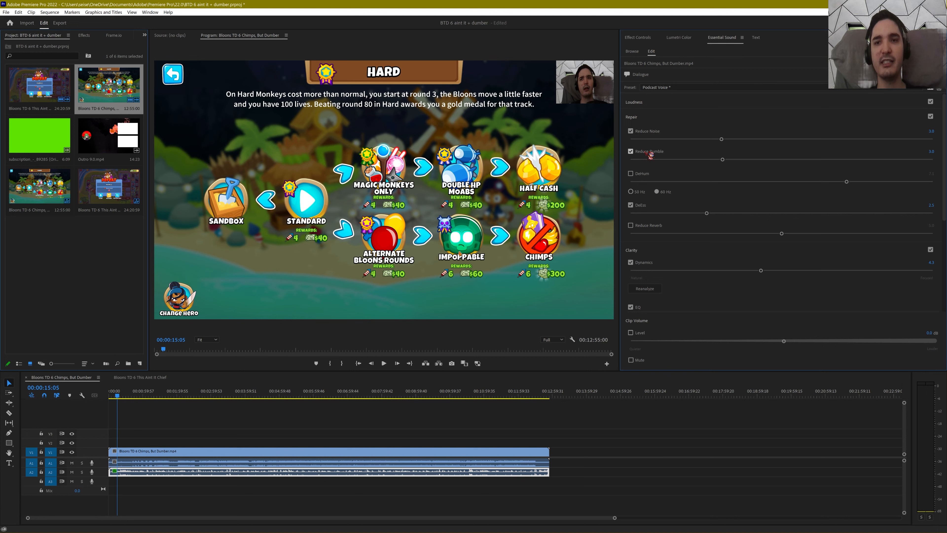
Step: Set Reduce Noise to 1.5 and turn off Reduce Rumble for the dialogue audio clip
{"action": "left_click", "coordinate": [932, 130]}
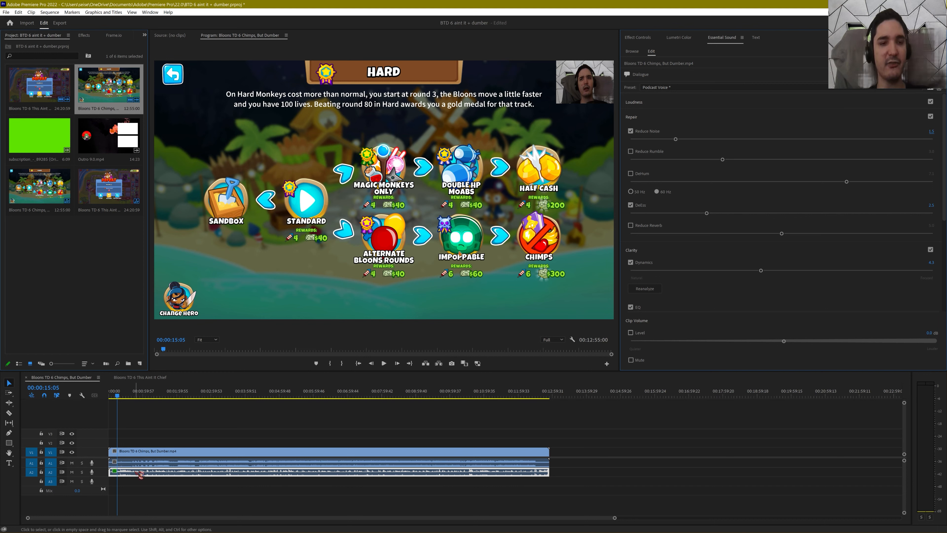
Step: Split the clip on all tracks at 00:00:15:51, where the talking starts, and delete the section before the cut
{"action": "key", "text": "="}
{"action": "key", "text": "="}
{"action": "key", "text": "="}
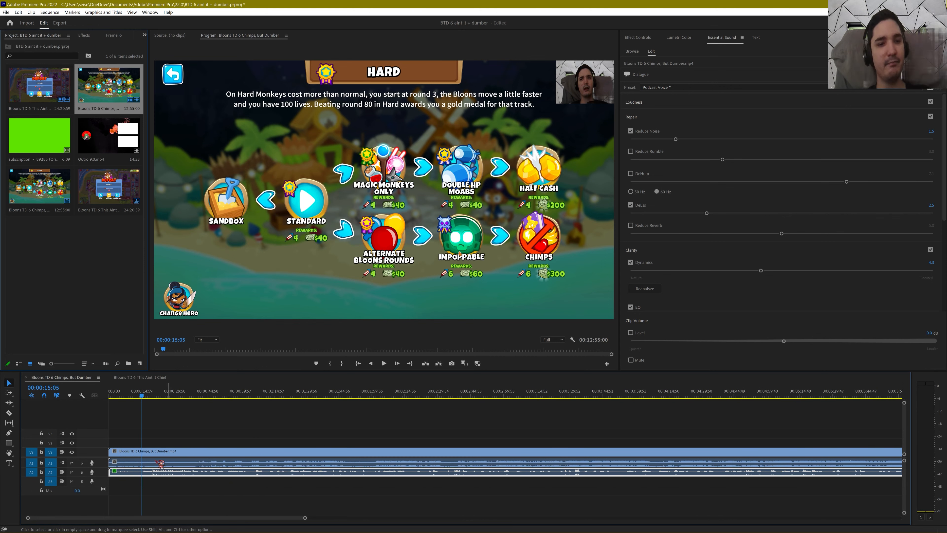
{"action": "key", "text": "="}
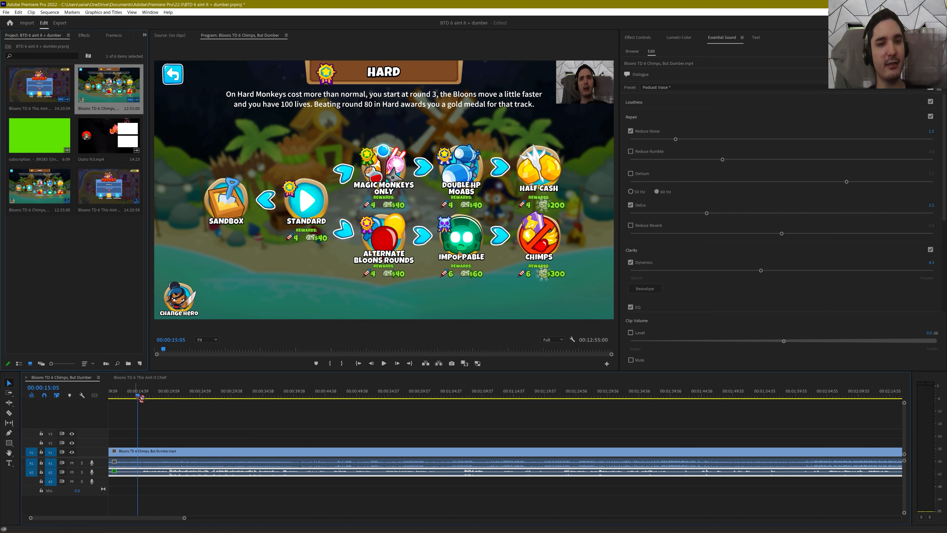
{"action": "left_click_drag", "start_coordinate": [138, 395], "coordinate": [77, 406]}
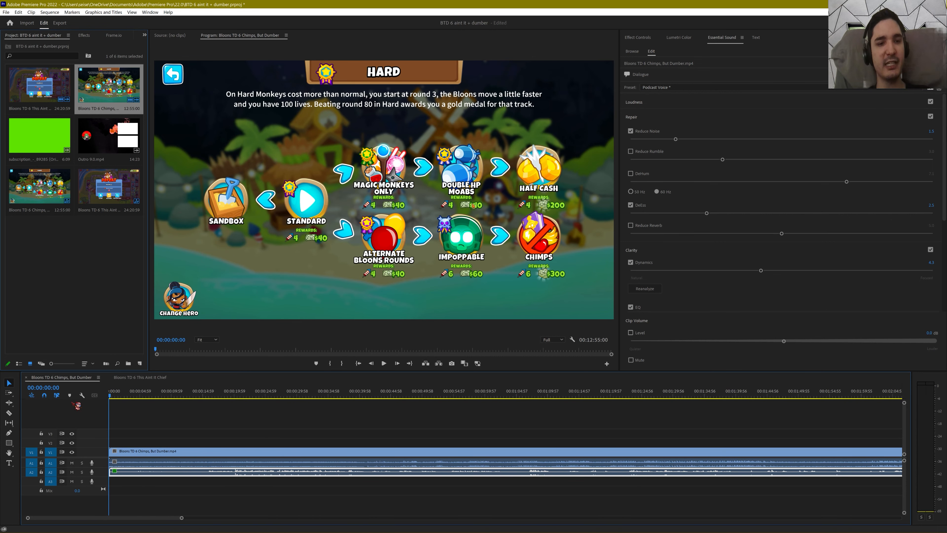
{"action": "key", "text": "space"}
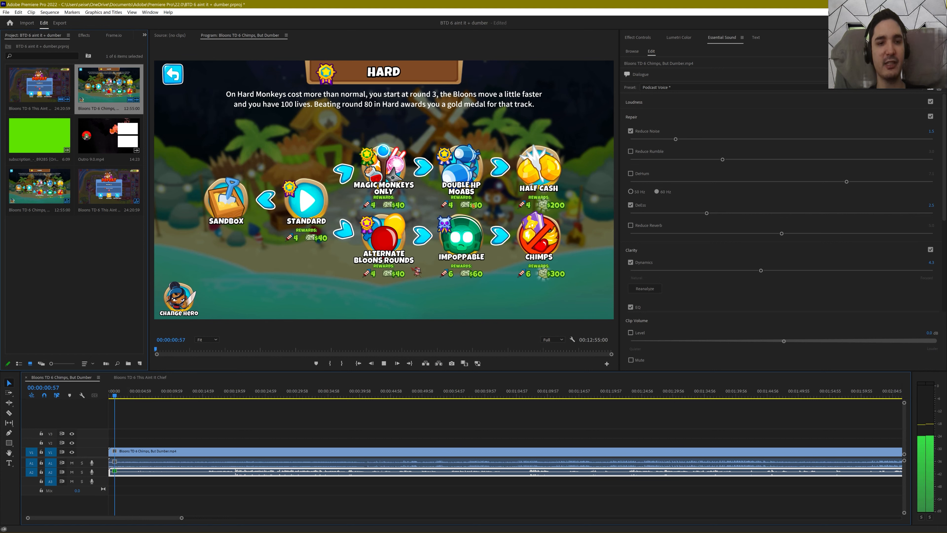
{"action": "left_click", "coordinate": [204, 394]}
{"action": "left_click_drag", "start_coordinate": [212, 395], "coordinate": [208, 399]}
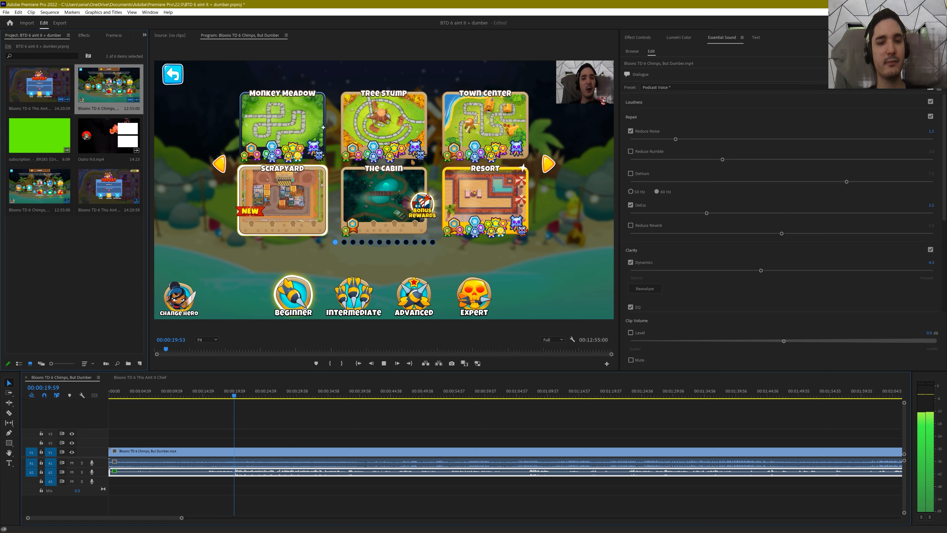
{"action": "left_click_drag", "start_coordinate": [224, 396], "coordinate": [215, 400]}
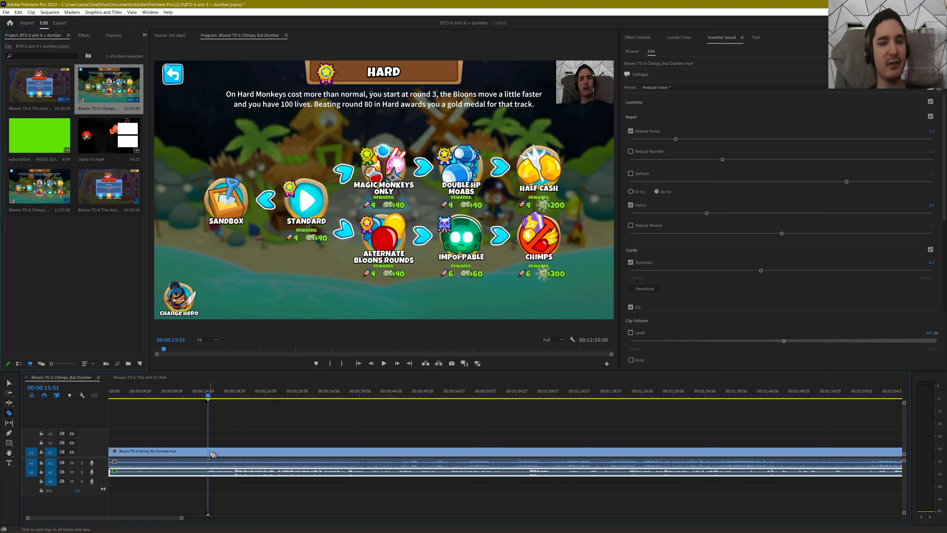
{"action": "key", "text": "ctrl+k"}
{"action": "left_click_drag", "start_coordinate": [207, 429], "coordinate": [148, 500]}
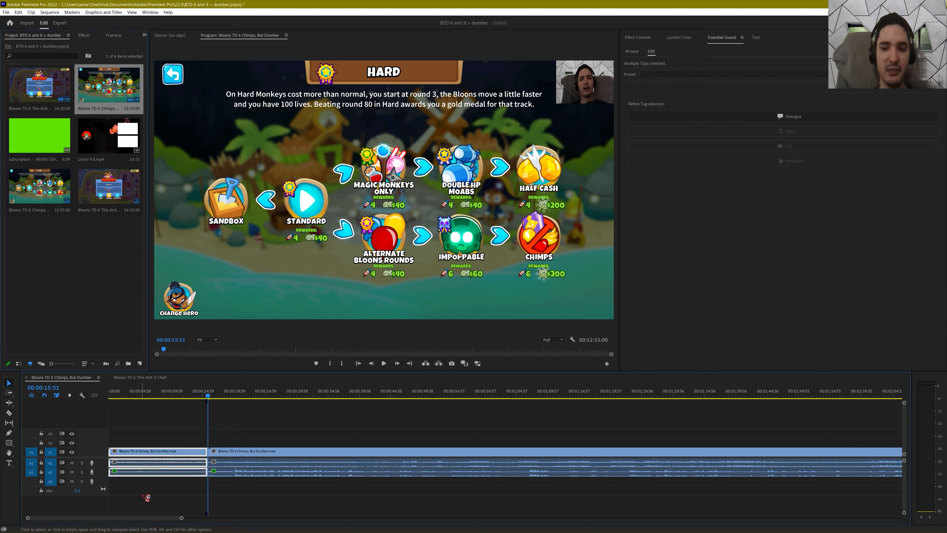
{"action": "key", "text": "Delete"}
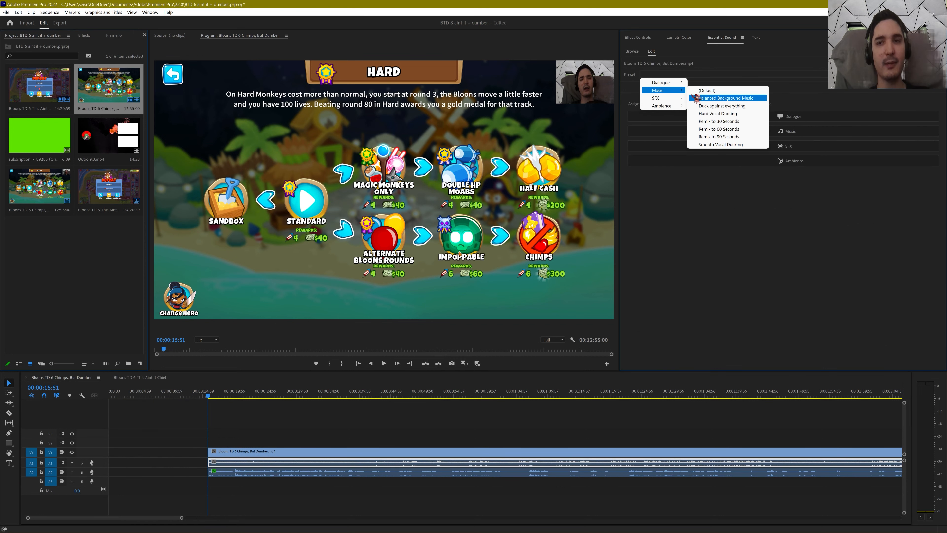
Step: Apply the Balanced Background Music preset to the game audio clip on track A1
{"action": "left_click", "coordinate": [282, 473]}
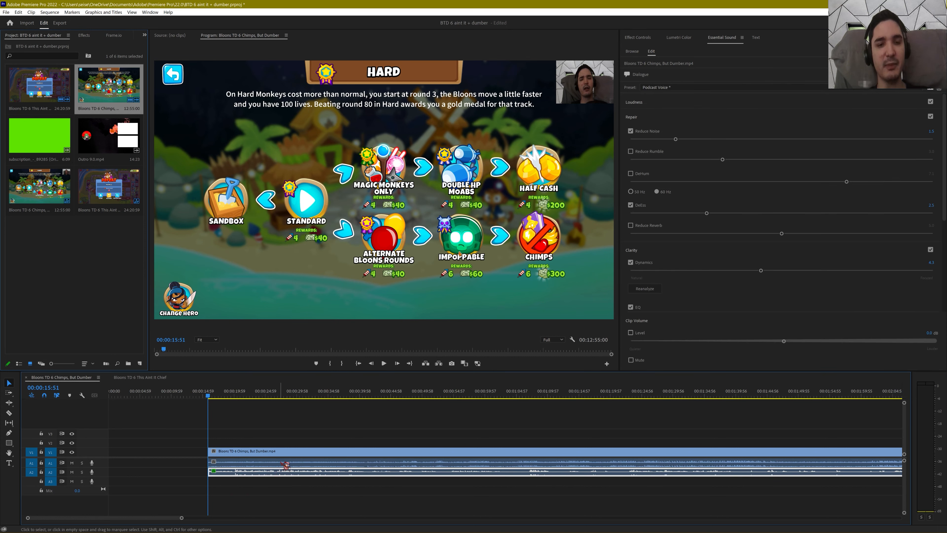
{"action": "left_click", "coordinate": [286, 464]}
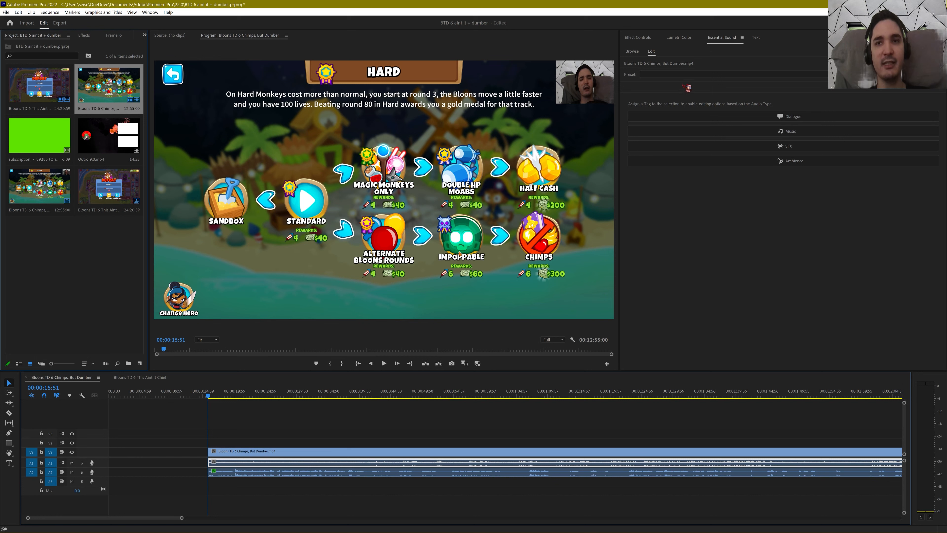
{"action": "left_click", "coordinate": [684, 74]}
{"action": "mouse_move", "coordinate": [675, 93]}
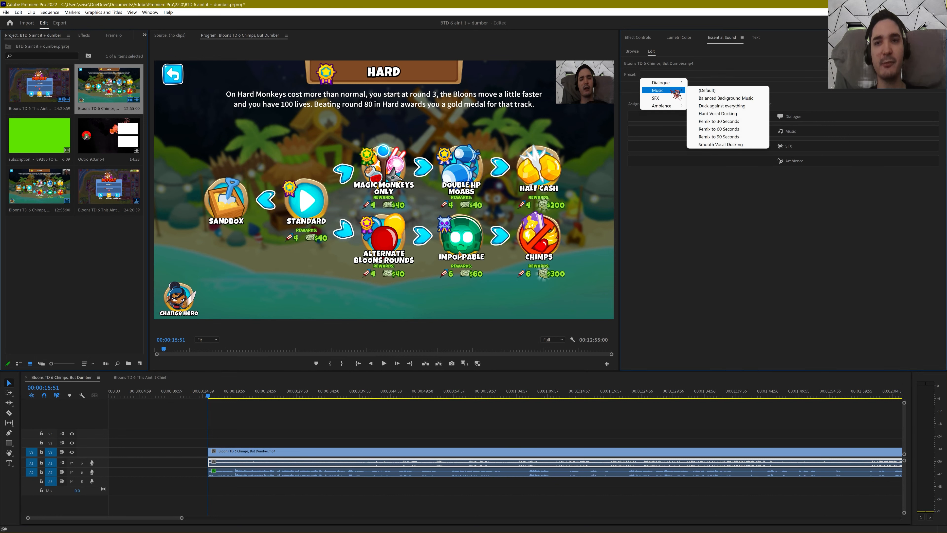
{"action": "left_click", "coordinate": [710, 97]}
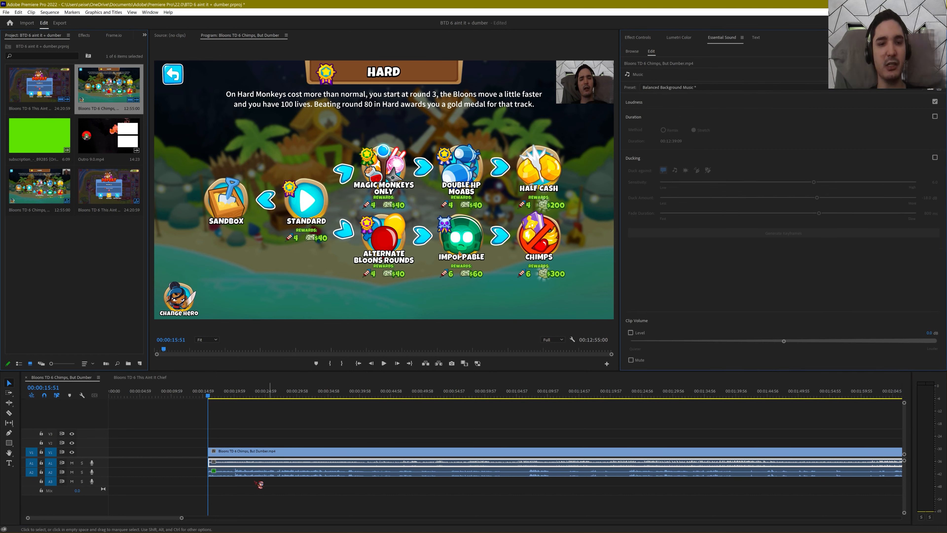
Step: Play back the gameplay from about 00:05:20 to check the balance of voice and background audio
{"action": "scroll", "coordinate": [357, 476], "scroll_direction": "up", "scroll_amount": 6}
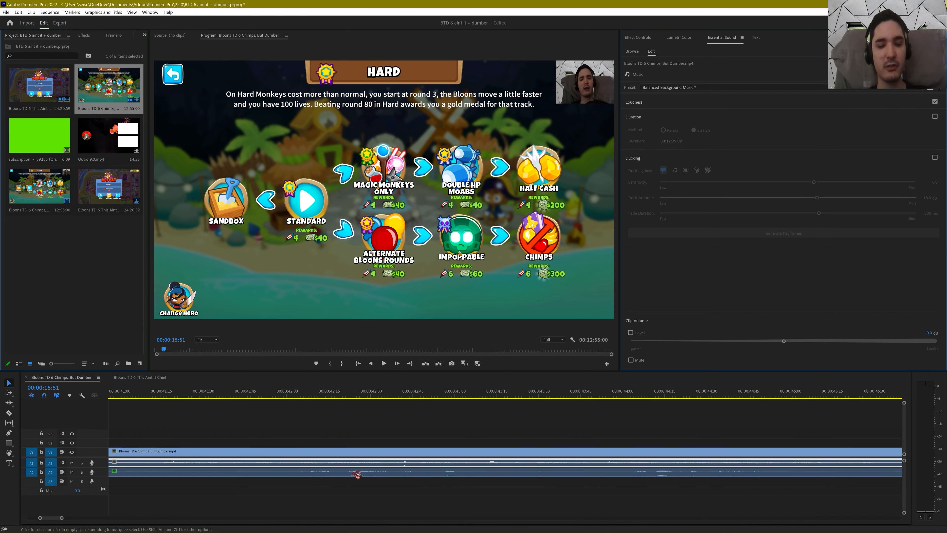
{"action": "scroll", "coordinate": [360, 475], "scroll_direction": "down", "scroll_amount": 10}
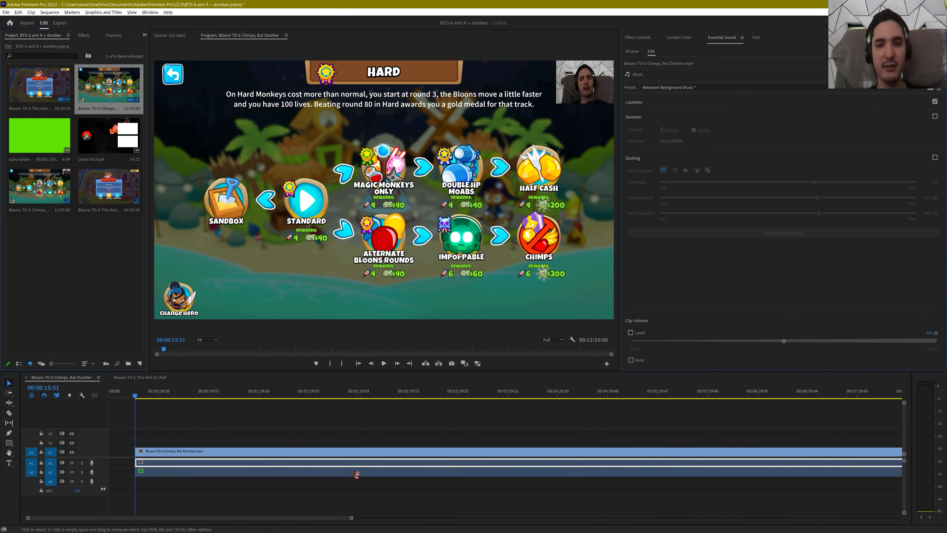
{"action": "scroll", "coordinate": [357, 474], "scroll_direction": "down", "scroll_amount": 1}
{"action": "left_click_drag", "start_coordinate": [550, 392], "coordinate": [547, 392]}
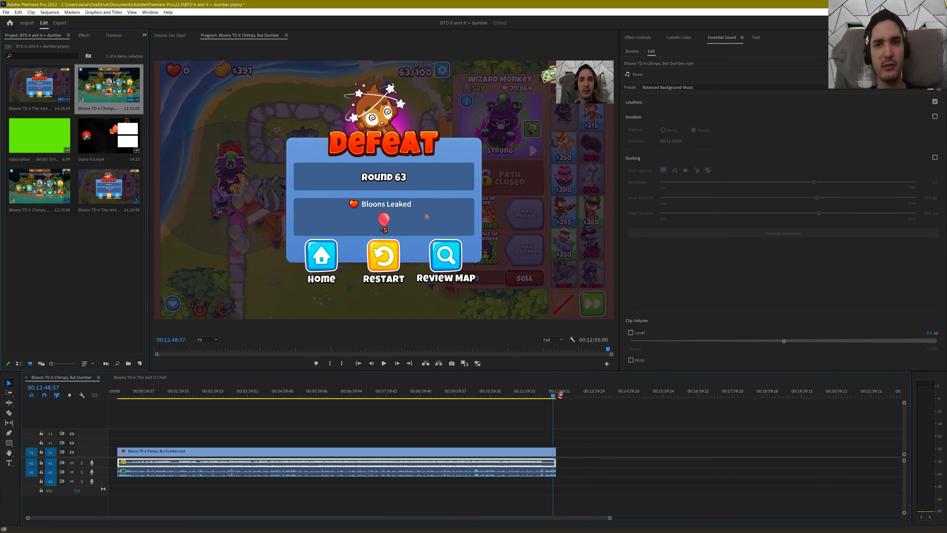
{"action": "left_click", "coordinate": [294, 392]}
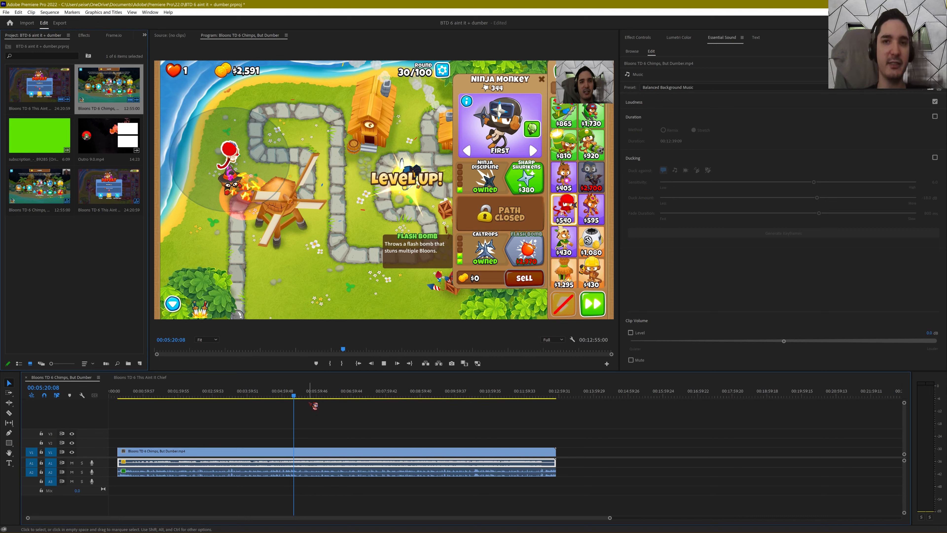
{"action": "key", "text": "space"}
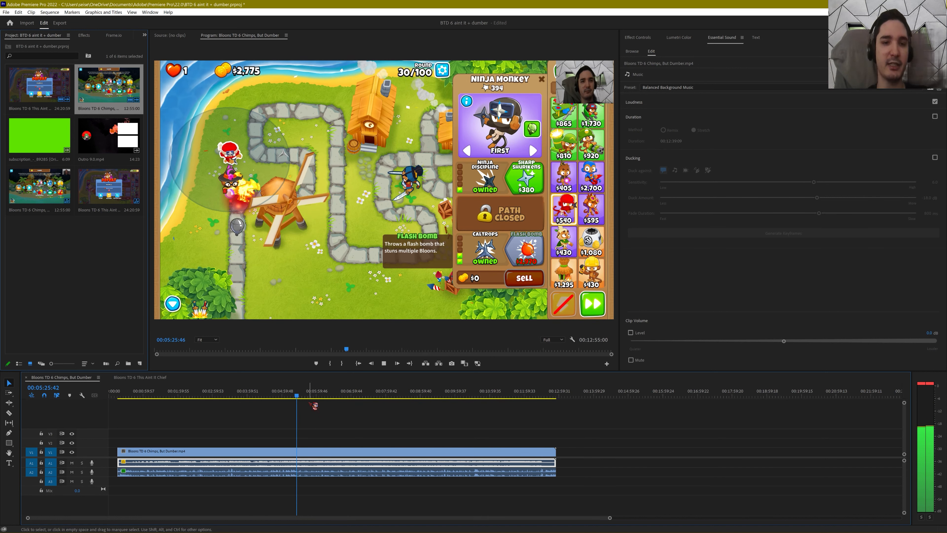
{"action": "key", "text": "space"}
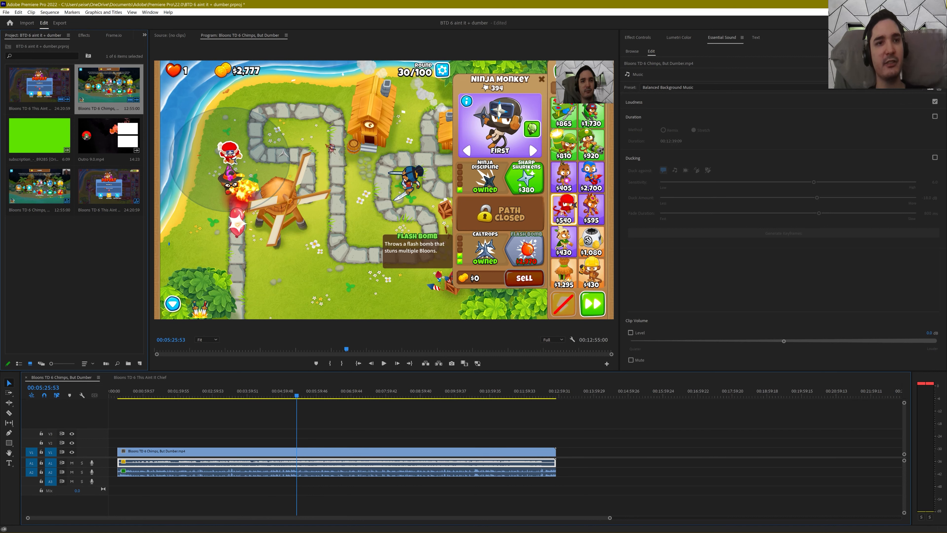
Step: Add the Outro 9.0.mp4 clip after the gameplay clip and close the gap between them
{"action": "left_click_drag", "start_coordinate": [103, 139], "coordinate": [616, 458]}
{"action": "right_click", "coordinate": [596, 453]}
{"action": "left_click", "coordinate": [612, 457]}
{"action": "key", "text": "Down"}
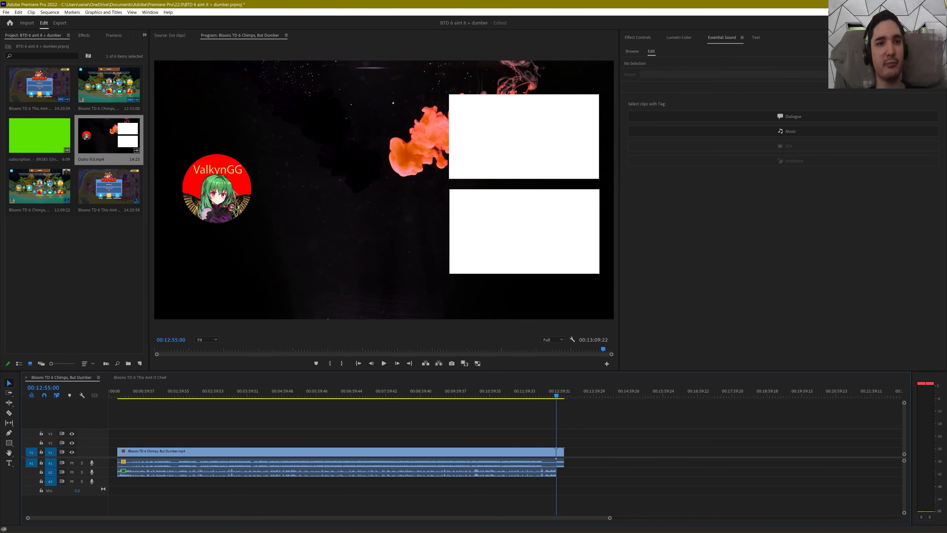
Step: Play the beginning of the outro to check its picture and sound
{"action": "scroll", "coordinate": [655, 470], "scroll_direction": "up", "scroll_amount": 7}
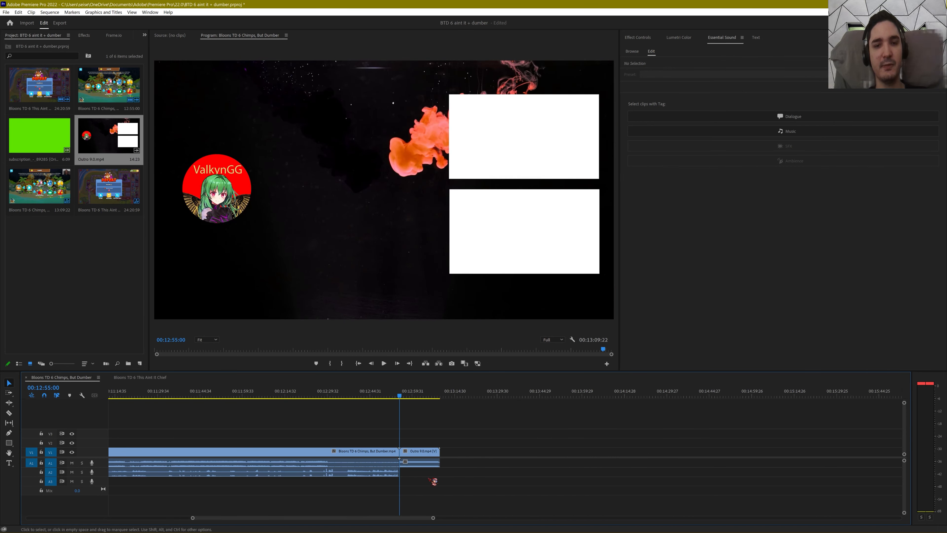
{"action": "key", "text": "space"}
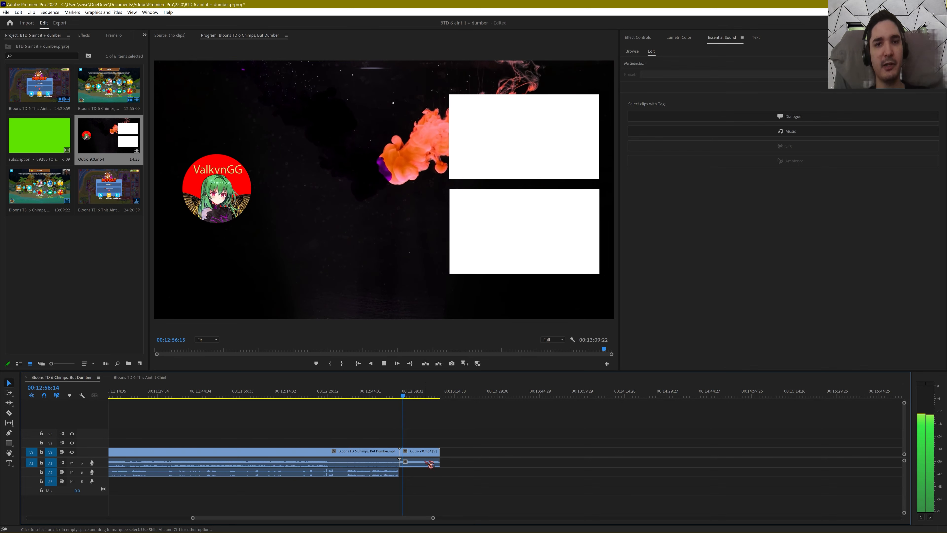
{"action": "key", "text": "space"}
Step: Place the green-screen subscription clip on track V3 near the video's beginning, starting at 00:00:21:26
{"action": "scroll", "coordinate": [443, 461], "scroll_direction": "down", "scroll_amount": 7}
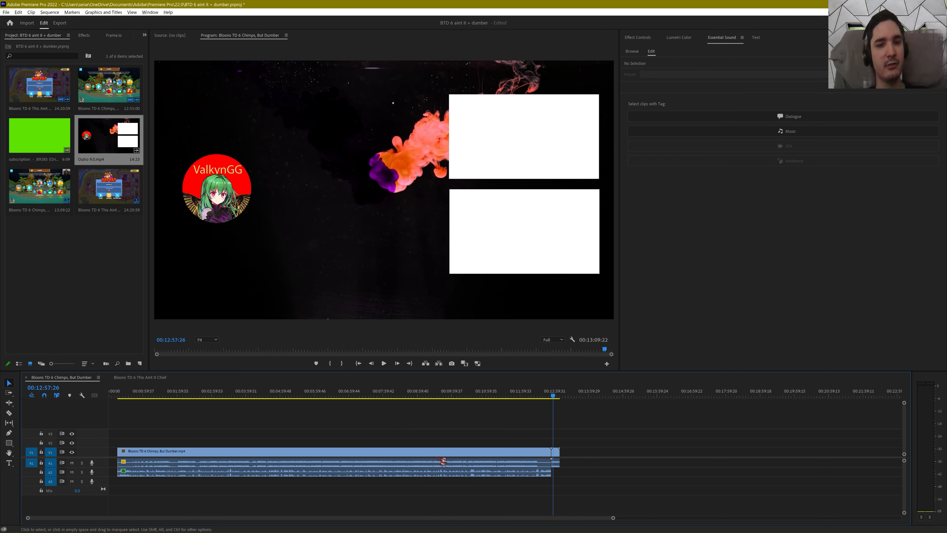
{"action": "left_click_drag", "start_coordinate": [144, 395], "coordinate": [127, 401]}
{"action": "left_click_drag", "start_coordinate": [37, 135], "coordinate": [129, 433]}
{"action": "key", "text": "space"}
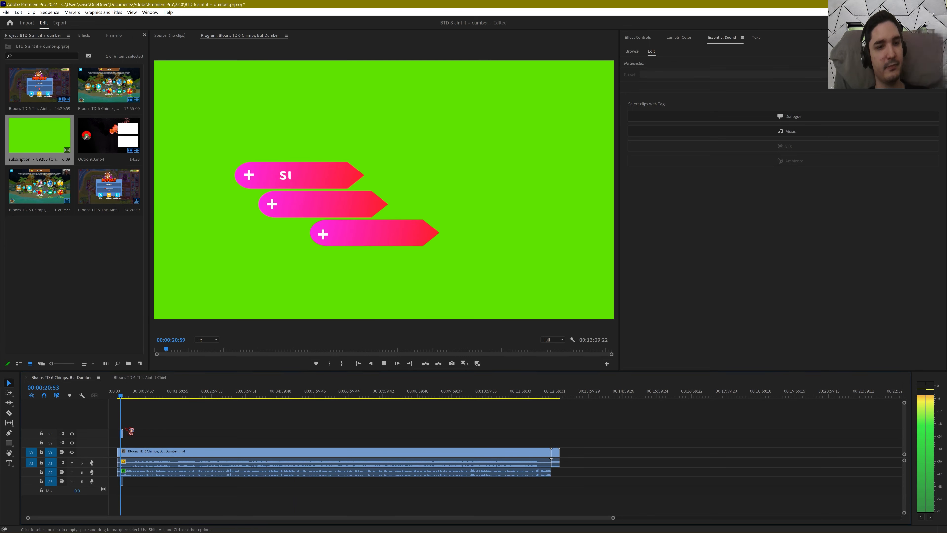
{"action": "scroll", "coordinate": [138, 436], "scroll_direction": "up", "scroll_amount": 4}
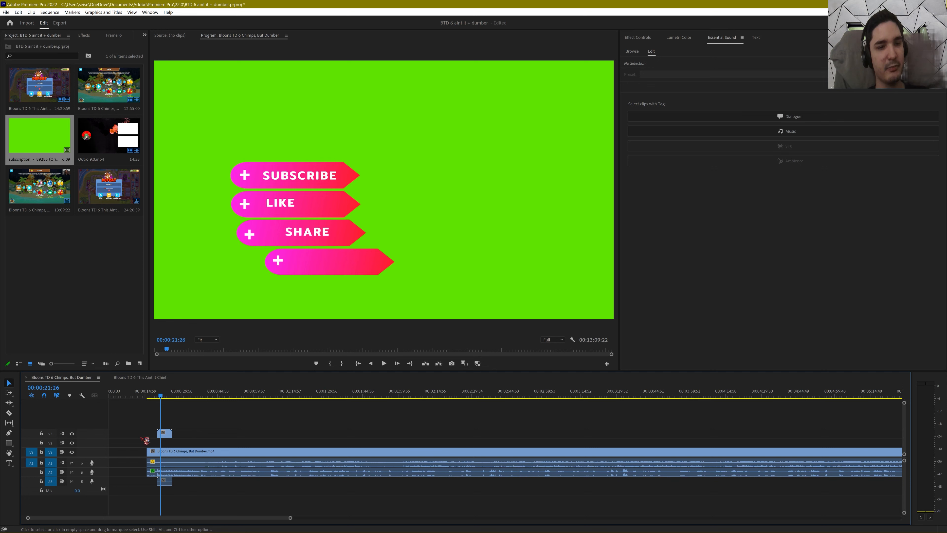
{"action": "left_click_drag", "start_coordinate": [171, 436], "coordinate": [175, 435]}
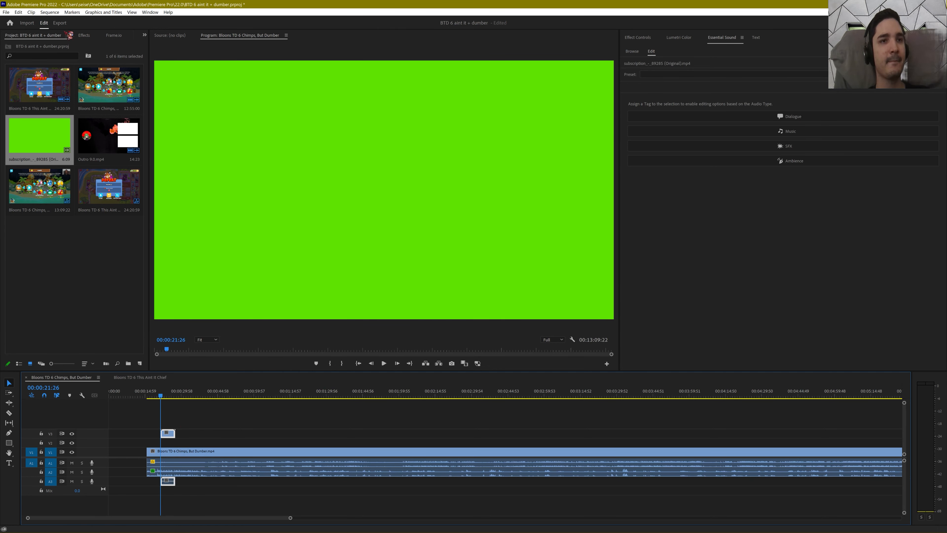
Step: Apply the Color Key Preset to the subscription clip to remove its green background
{"action": "left_click", "coordinate": [86, 36]}
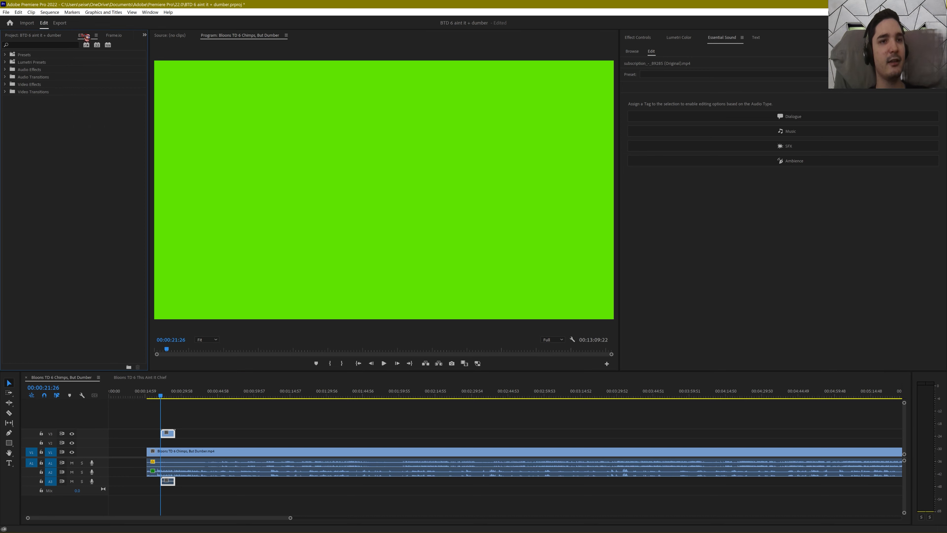
{"action": "left_click", "coordinate": [44, 56]}
{"action": "double_click", "coordinate": [11, 54]}
{"action": "left_click", "coordinate": [35, 62]}
{"action": "left_click_drag", "start_coordinate": [47, 63], "coordinate": [172, 434]}
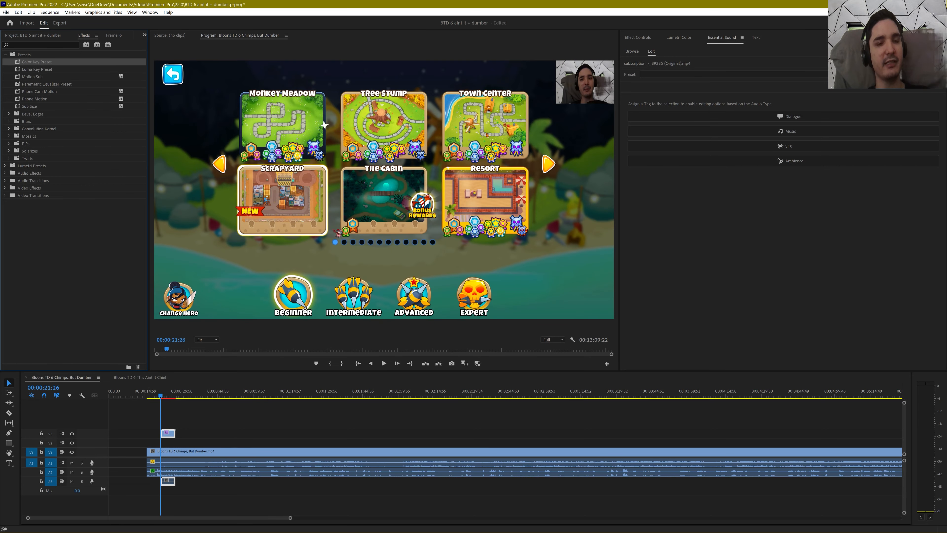
Step: Preview the keyed subscription overlay at 00:00:23:41 and inspect the Key Color of its Color Key effect
{"action": "left_click", "coordinate": [166, 395]}
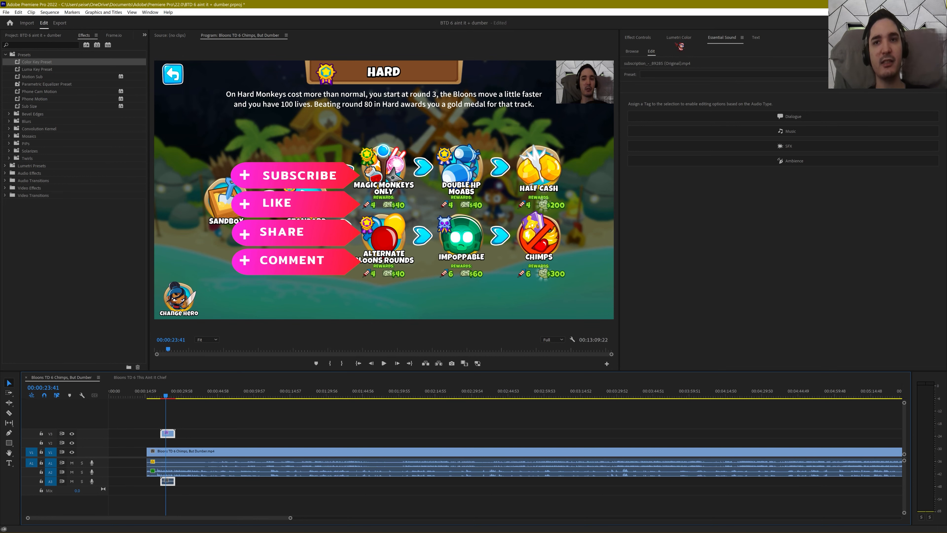
{"action": "left_click", "coordinate": [650, 43]}
{"action": "left_click", "coordinate": [693, 108]}
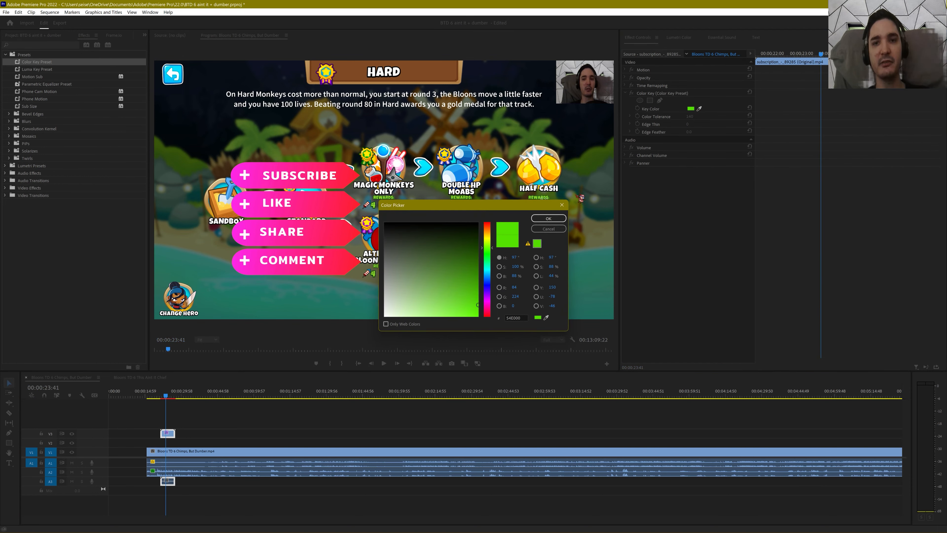
{"action": "left_click", "coordinate": [548, 218]}
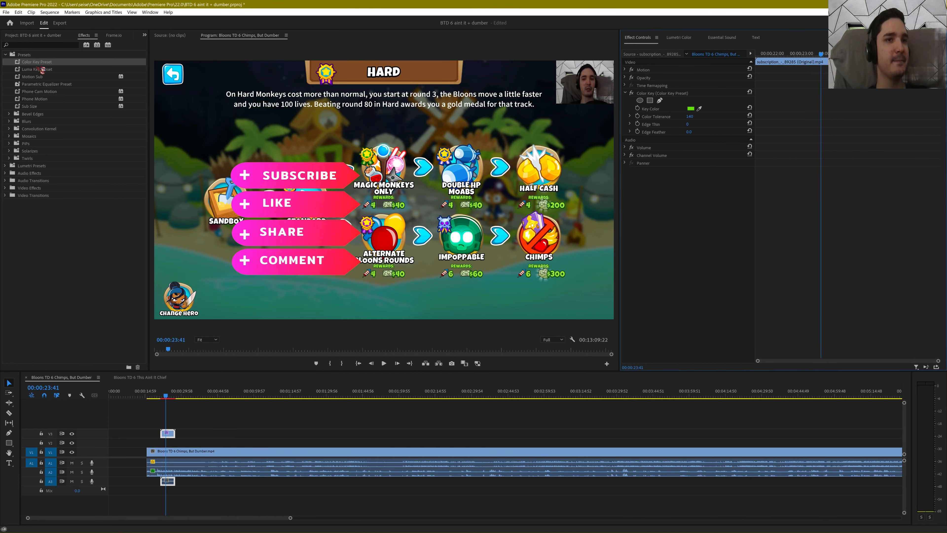
Step: Apply the Motion Sub preset to the subscription clip and select the overlay in the preview
{"action": "left_click_drag", "start_coordinate": [46, 77], "coordinate": [175, 439]}
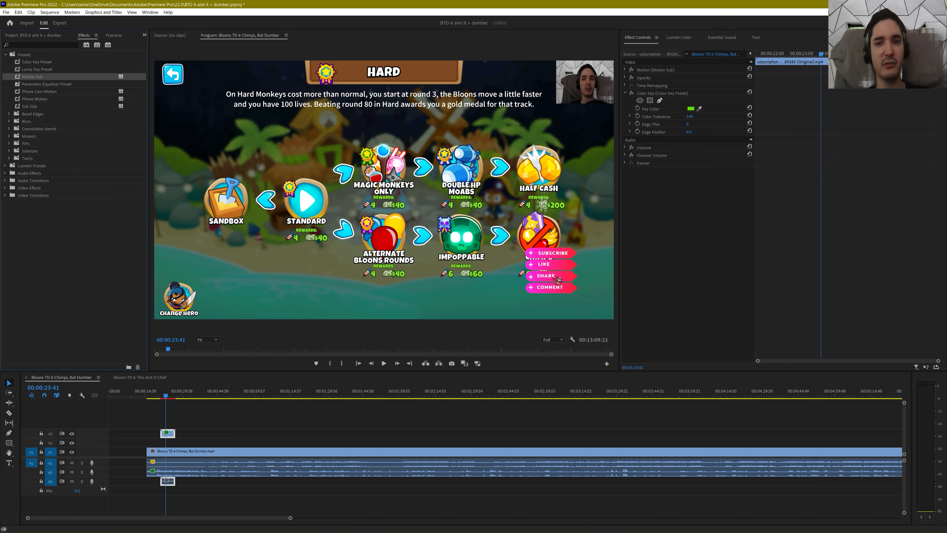
{"action": "left_click", "coordinate": [558, 280]}
Step: Move the subscription clip to track V4 so that it starts at about 00:00:49:31
{"action": "left_click_drag", "start_coordinate": [175, 395], "coordinate": [228, 398]}
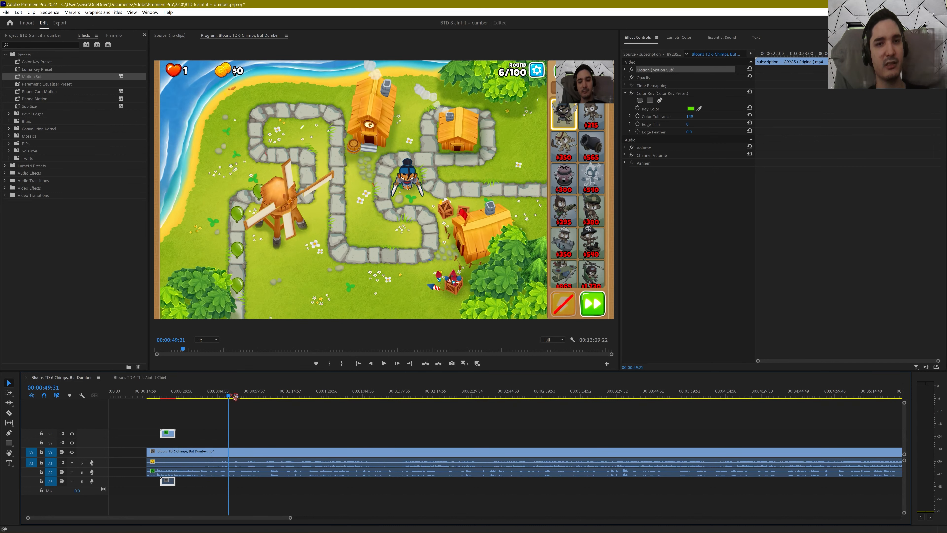
{"action": "left_click_drag", "start_coordinate": [177, 435], "coordinate": [239, 427]}
{"action": "left_click_drag", "start_coordinate": [236, 390], "coordinate": [241, 390]}
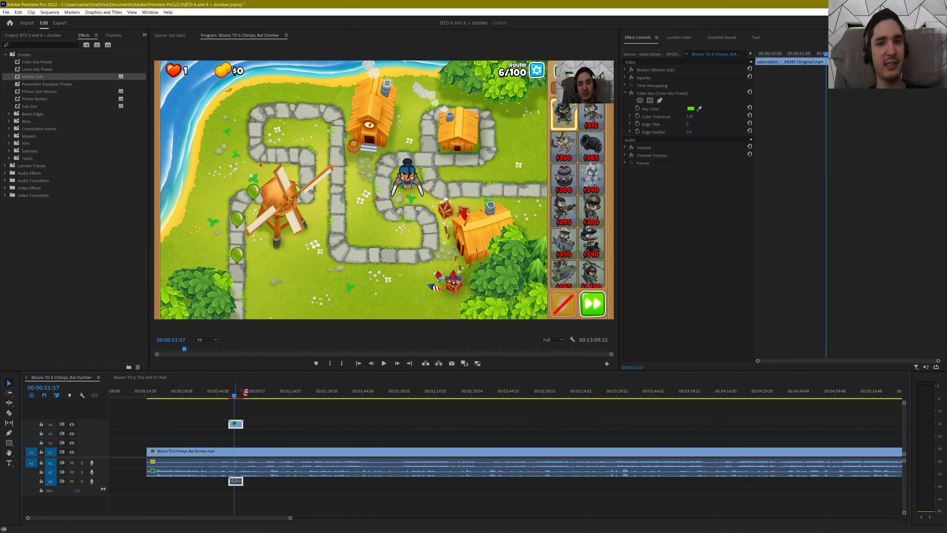
Step: Reposition the subscription overlay to the bottom centre of the video frame and save the project
{"action": "left_click", "coordinate": [567, 279]}
{"action": "mouse_move", "coordinate": [404, 296]}
{"action": "left_mouse_down"}
{"action": "mouse_move", "coordinate": [399, 277]}
{"action": "mouse_move", "coordinate": [399, 304]}
{"action": "left_mouse_up"}
{"action": "left_click", "coordinate": [425, 416]}
{"action": "key", "text": "ctrl+s"}
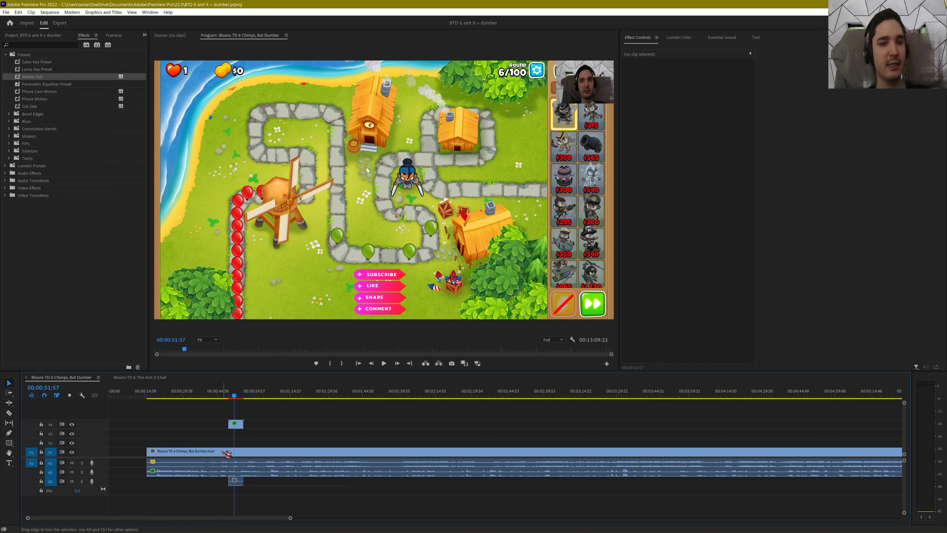
Step: Play the gameplay footage from about 00:10:32 to locate the highlight moment
{"action": "left_click", "coordinate": [238, 481]}
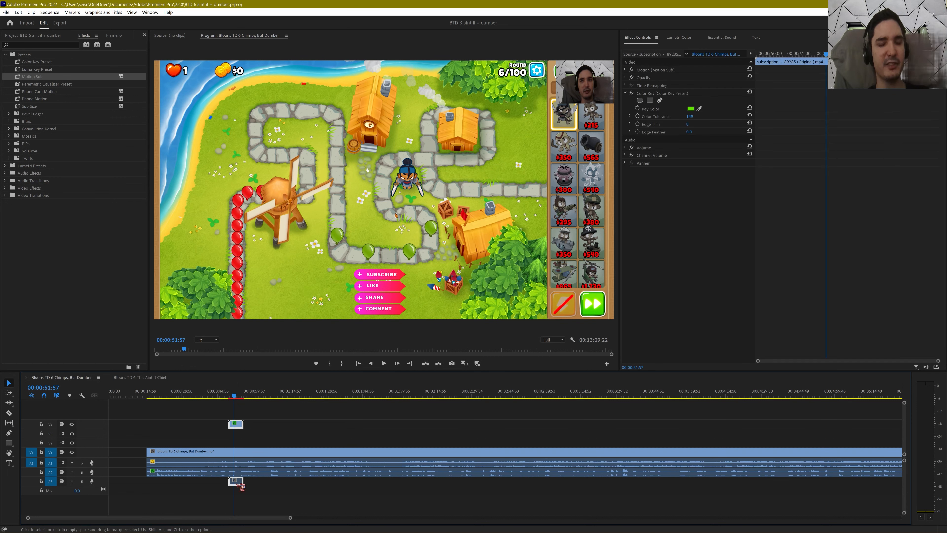
{"action": "scroll", "coordinate": [330, 483], "scroll_direction": "up", "scroll_amount": 5}
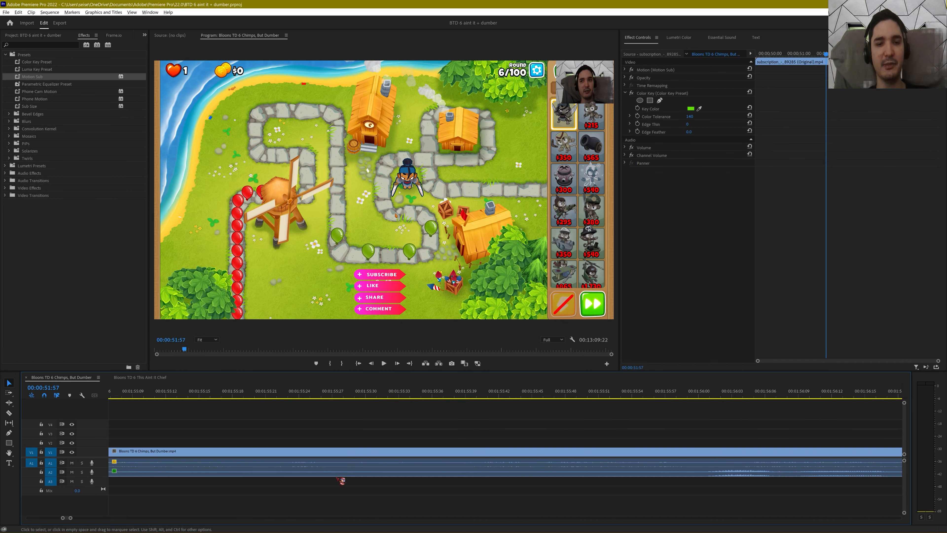
{"action": "scroll", "coordinate": [350, 472], "scroll_direction": "down", "scroll_amount": 10}
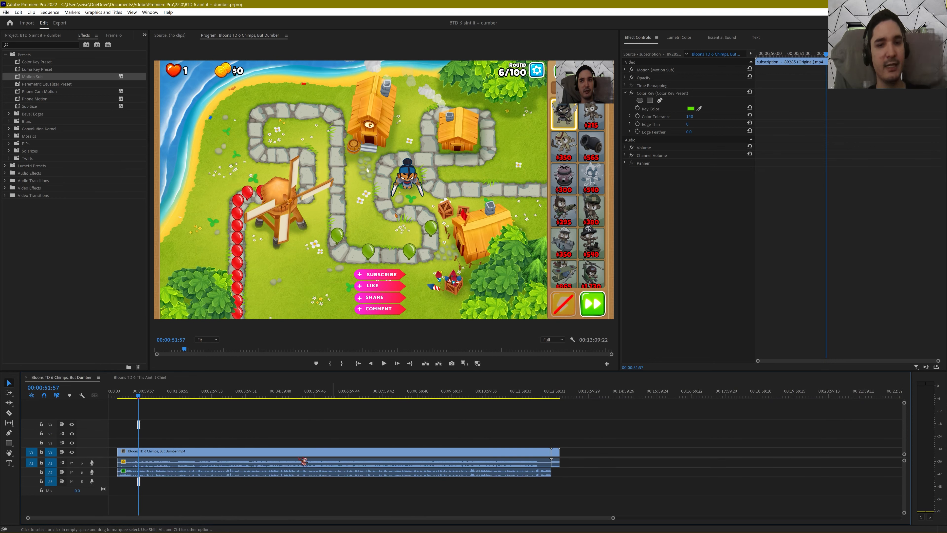
{"action": "left_click", "coordinate": [472, 395]}
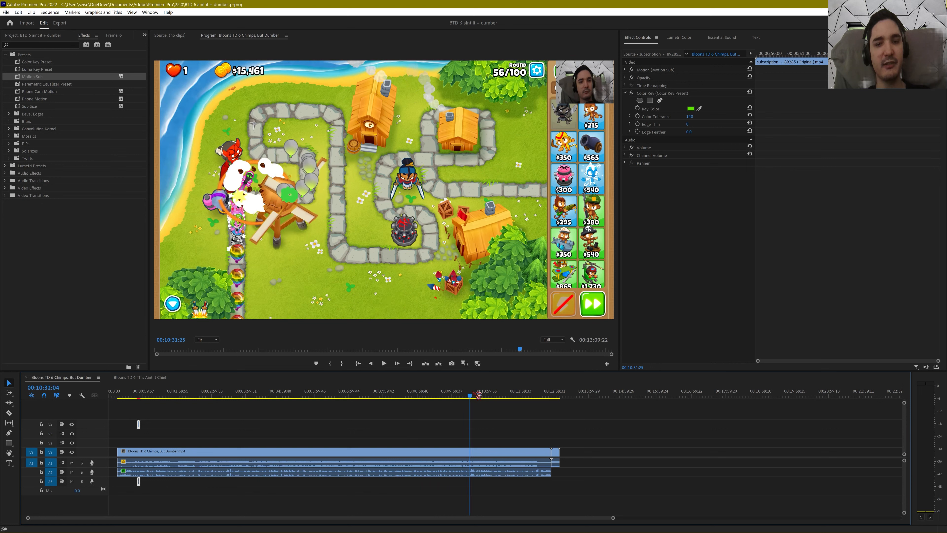
{"action": "key", "text": "space"}
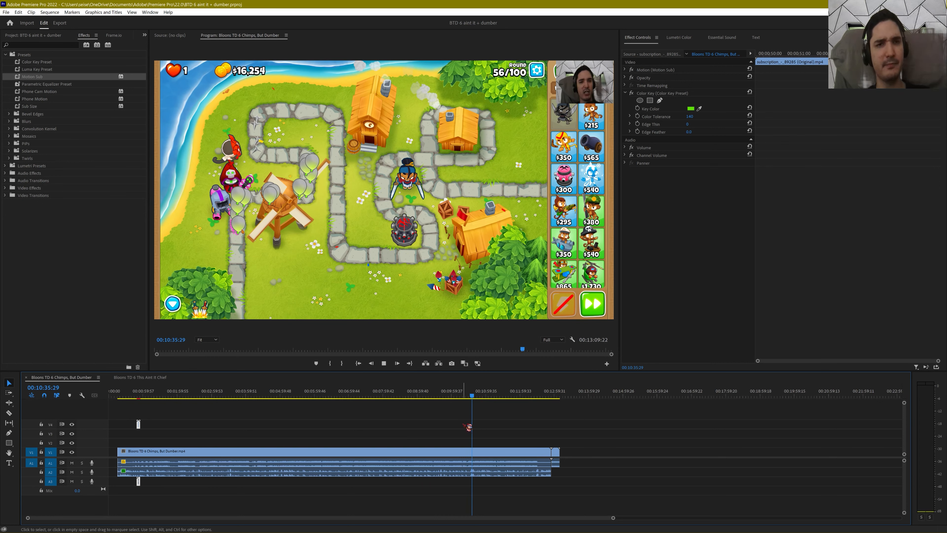
{"action": "key", "text": "space"}
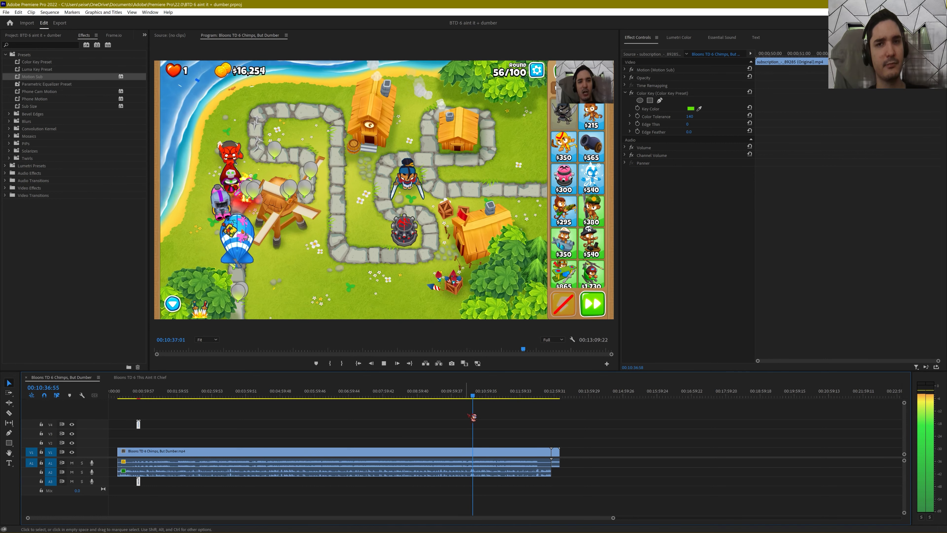
{"action": "key", "text": "space"}
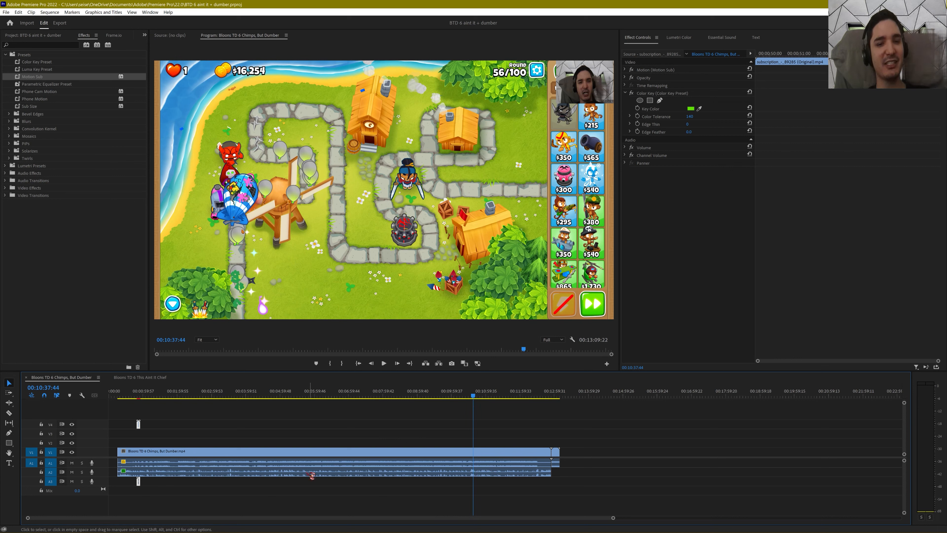
Step: Find the end of the highlight and split the gameplay footage on all tracks at 00:10:39:20
{"action": "scroll", "coordinate": [513, 494], "scroll_direction": "up", "scroll_amount": 5}
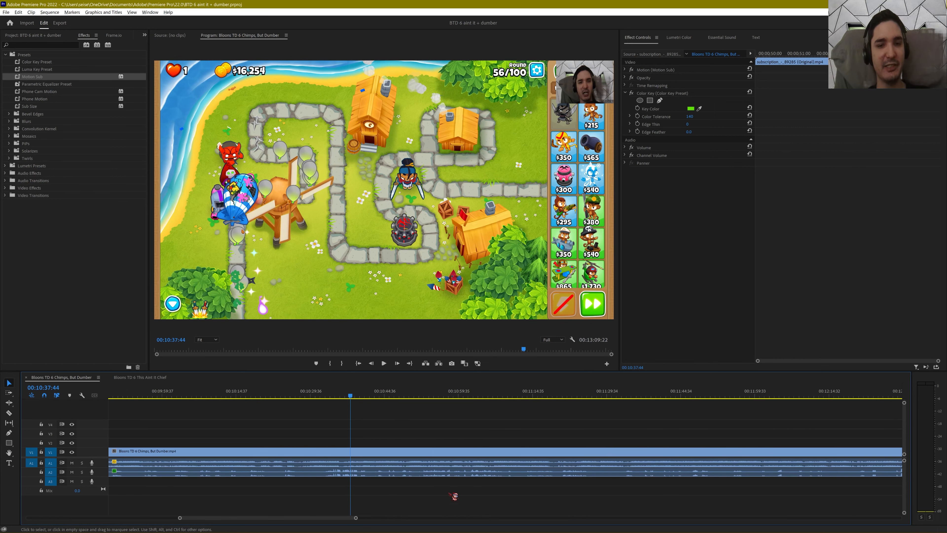
{"action": "key", "text": "space"}
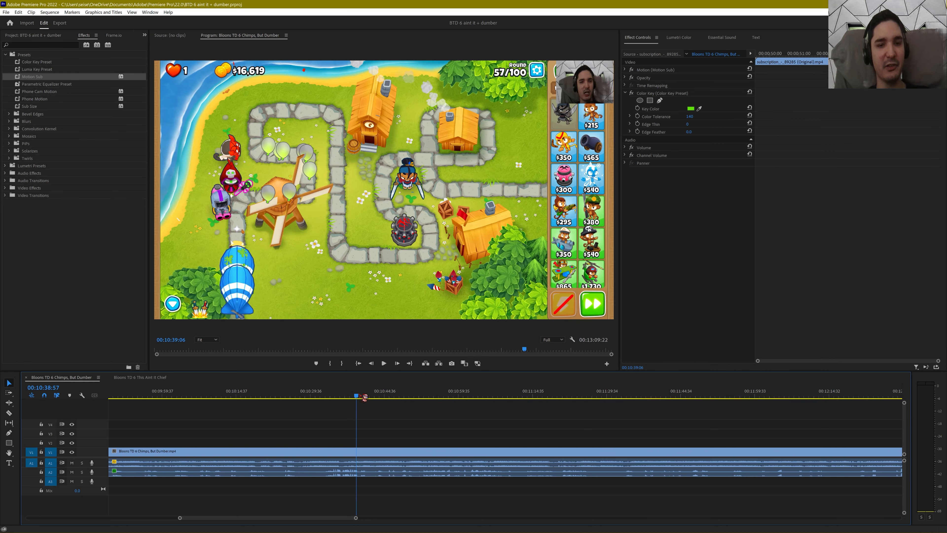
{"action": "left_click_drag", "start_coordinate": [363, 395], "coordinate": [362, 398]}
{"action": "key", "text": "space"}
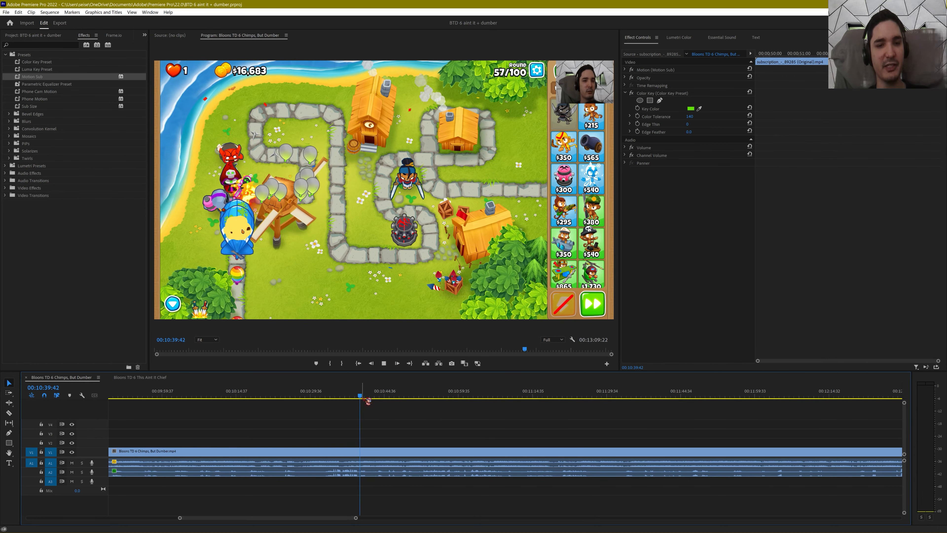
{"action": "key", "text": "space"}
{"action": "left_click_drag", "start_coordinate": [366, 395], "coordinate": [358, 395]}
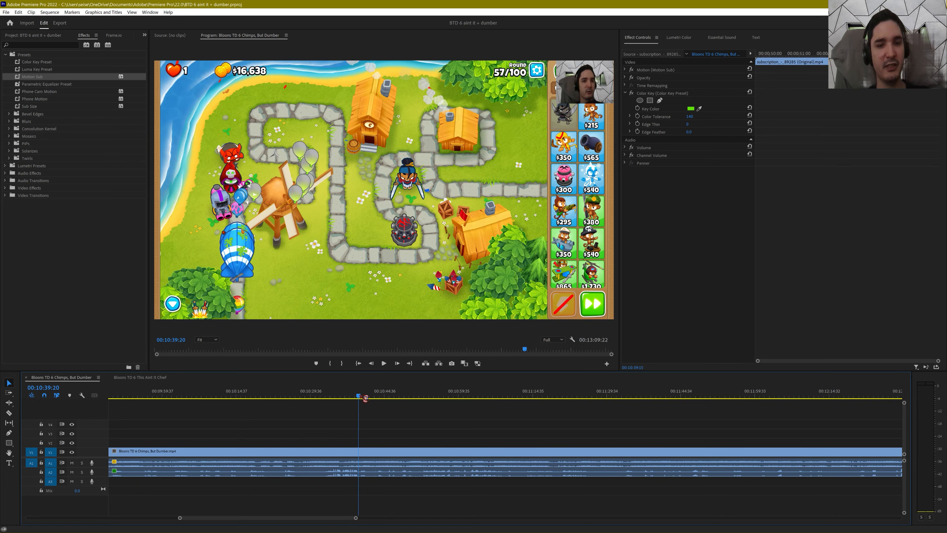
{"action": "key", "text": "c"}
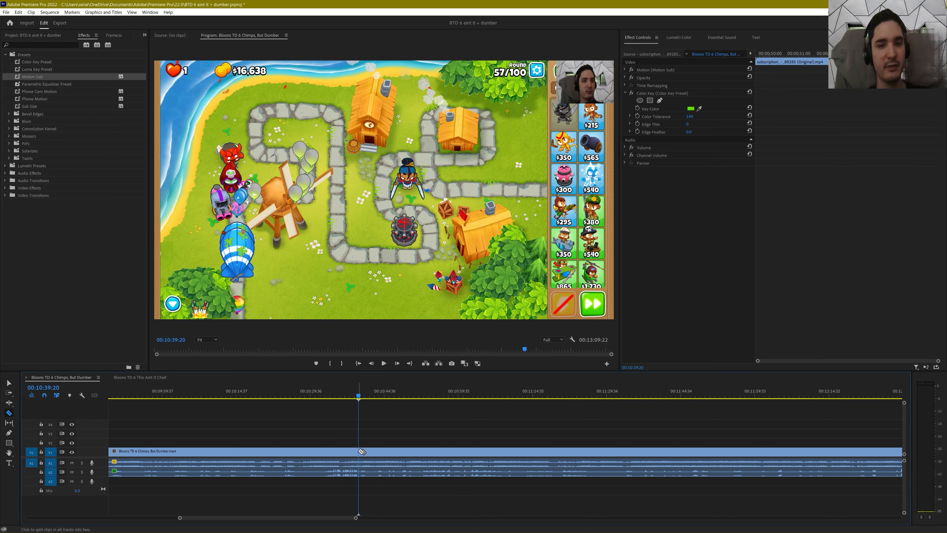
{"action": "left_click", "coordinate": [359, 451]}
Step: Split the gameplay footage on all tracks at the highlight's start, 00:10:32:22, and play the isolated segment
{"action": "left_click_drag", "start_coordinate": [337, 396], "coordinate": [328, 398]}
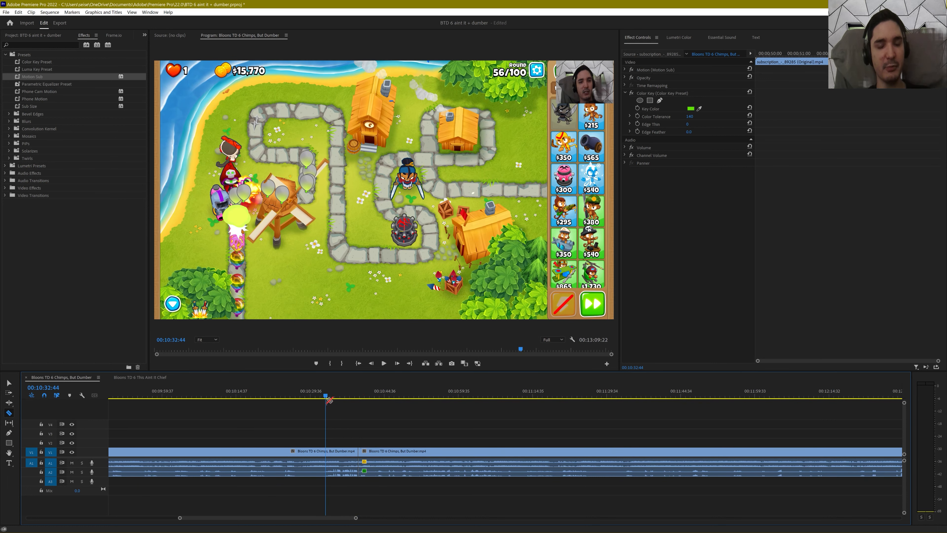
{"action": "key", "text": "space"}
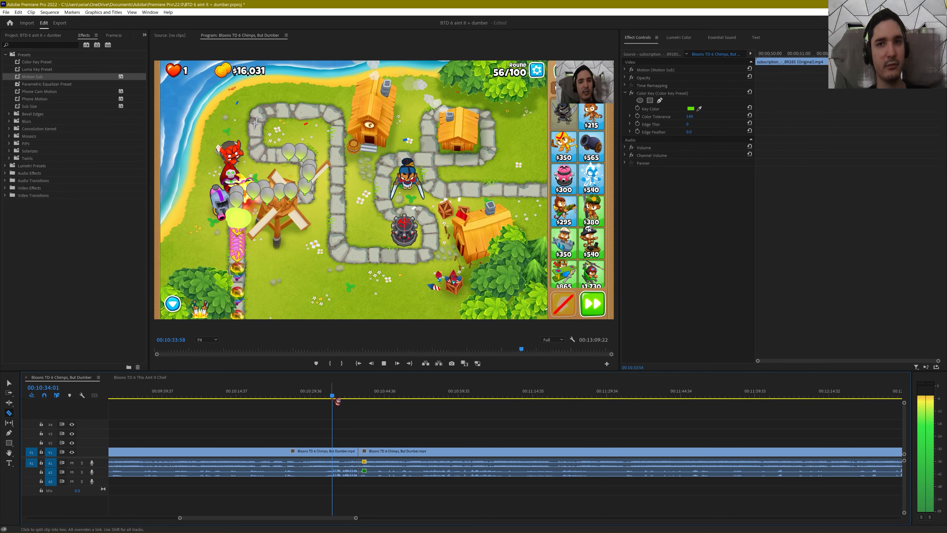
{"action": "key", "text": "space"}
{"action": "left_click_drag", "start_coordinate": [342, 396], "coordinate": [329, 403]}
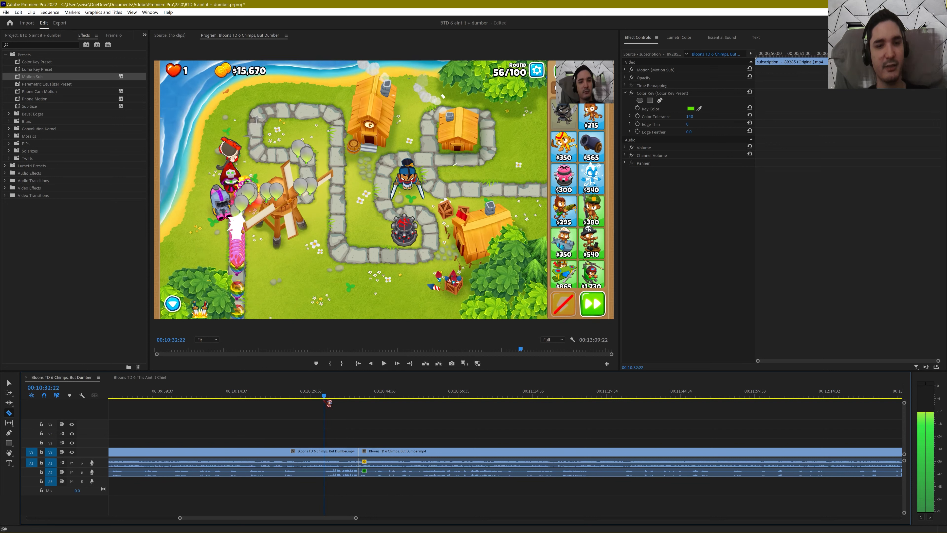
{"action": "left_click", "coordinate": [329, 451], "text": "shift"}
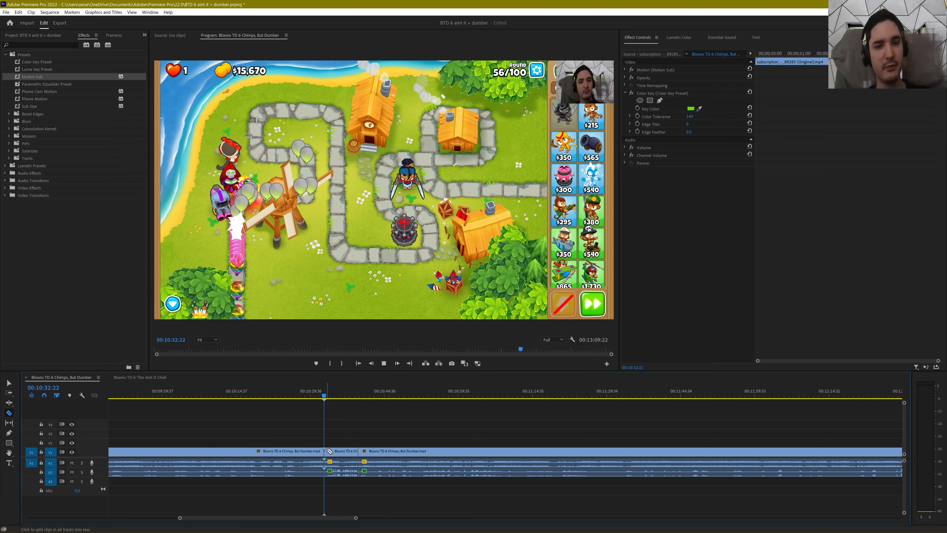
{"action": "key", "text": "space"}
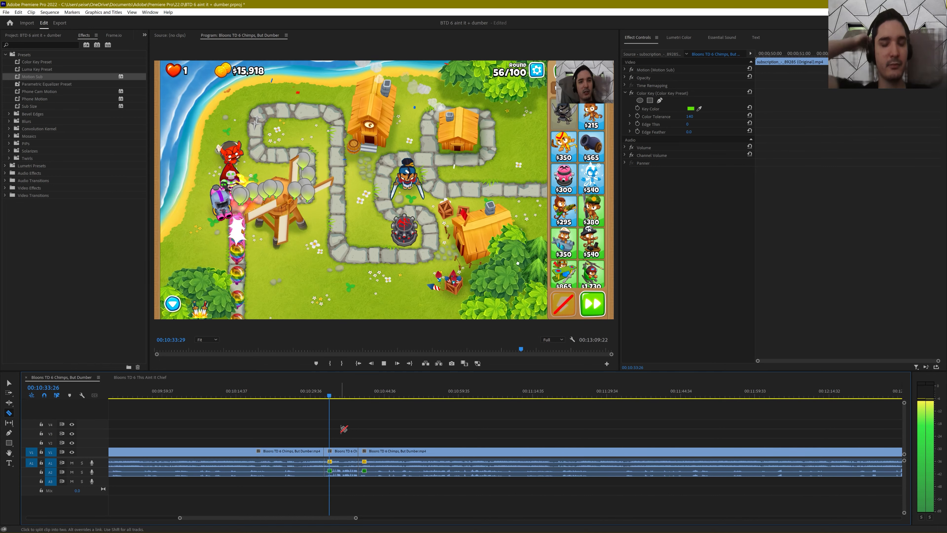
{"action": "key", "text": "space"}
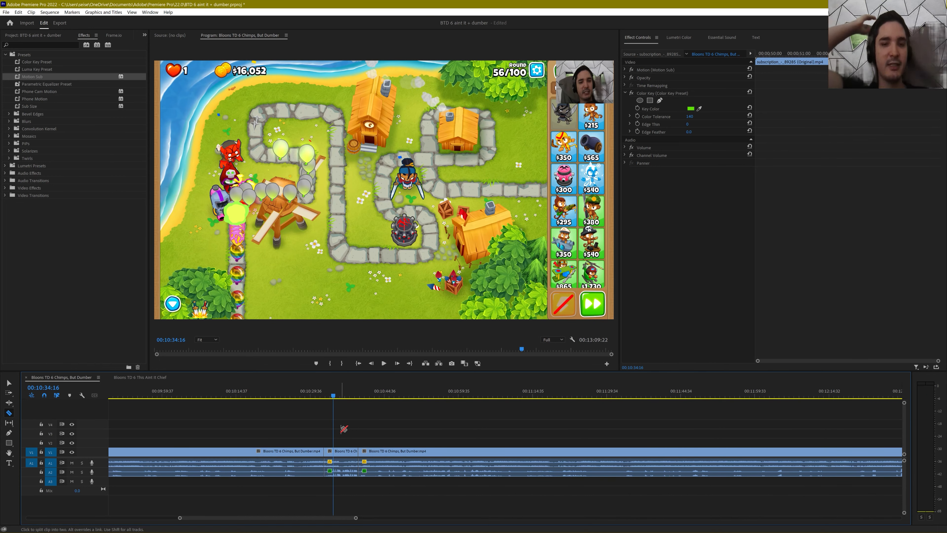
Step: Copy the isolated highlight segment, shift all clips forward in time to free space, and return the playhead to 00:00:00:00
{"action": "key", "text": "v"}
{"action": "left_click_drag", "start_coordinate": [357, 431], "coordinate": [348, 499]}
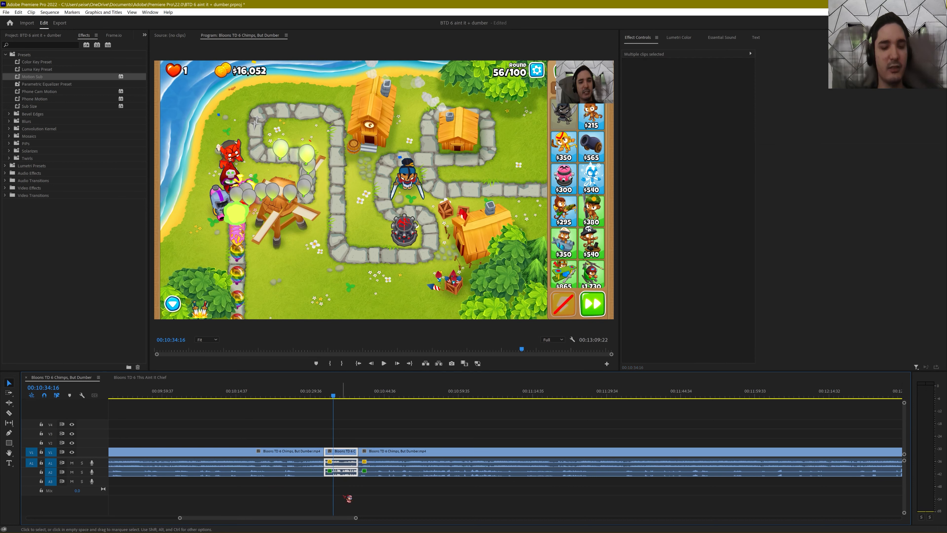
{"action": "key", "text": "minus"}
{"action": "key", "text": "minus"}
{"action": "key", "text": "minus"}
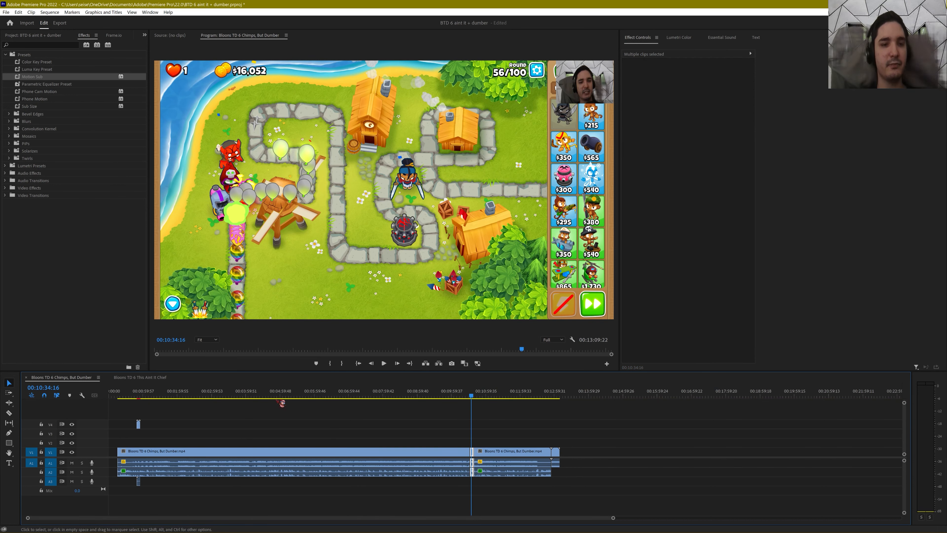
{"action": "key", "text": "ctrl+a"}
{"action": "left_click_drag", "start_coordinate": [316, 451], "coordinate": [406, 451]}
{"action": "key", "text": "Home"}
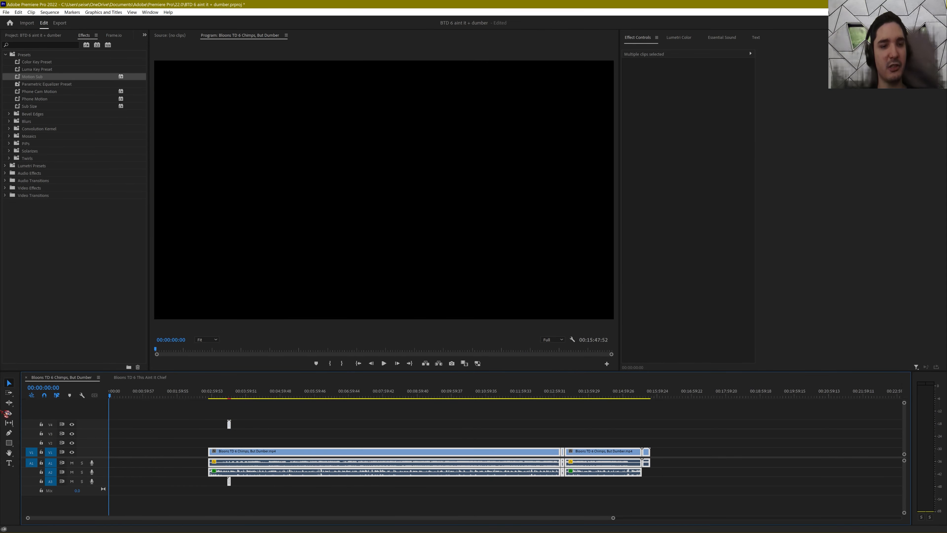
Step: Paste the highlight at the start of the sequence and ripple delete the gap before the main footage
{"action": "left_click", "coordinate": [139, 465]}
{"action": "right_click", "coordinate": [140, 453]}
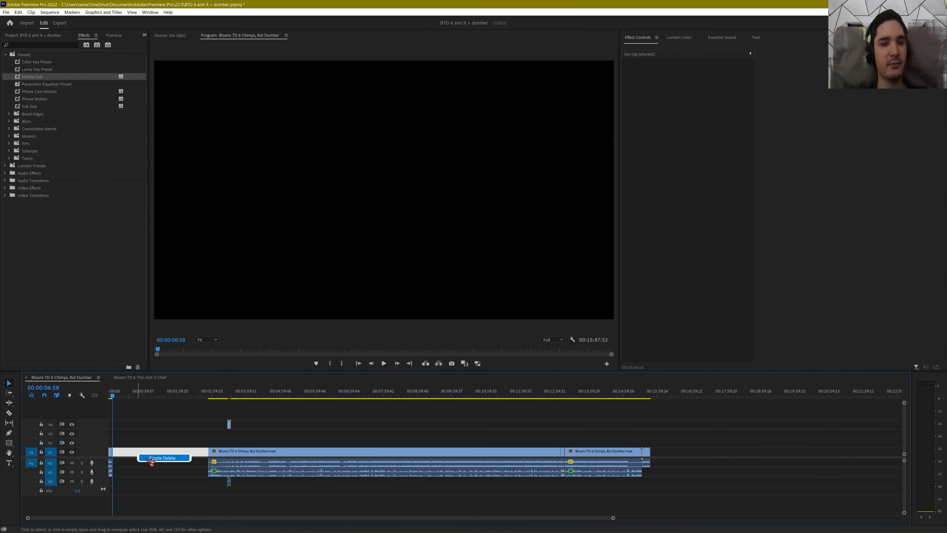
{"action": "left_click", "coordinate": [161, 458]}
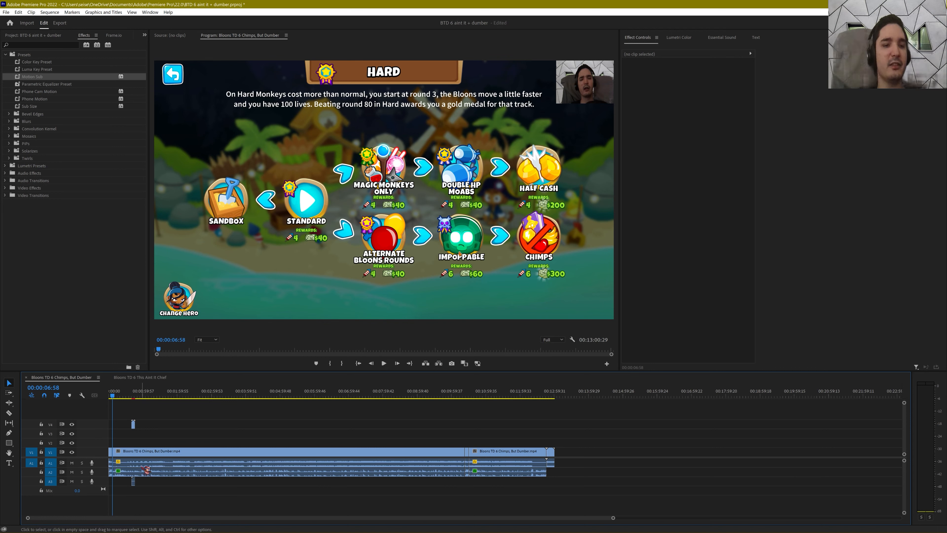
Step: Make a subsequence from the highlight clips at the start of the timeline and open it
{"action": "scroll", "coordinate": [137, 468], "scroll_direction": "up", "scroll_amount": 6}
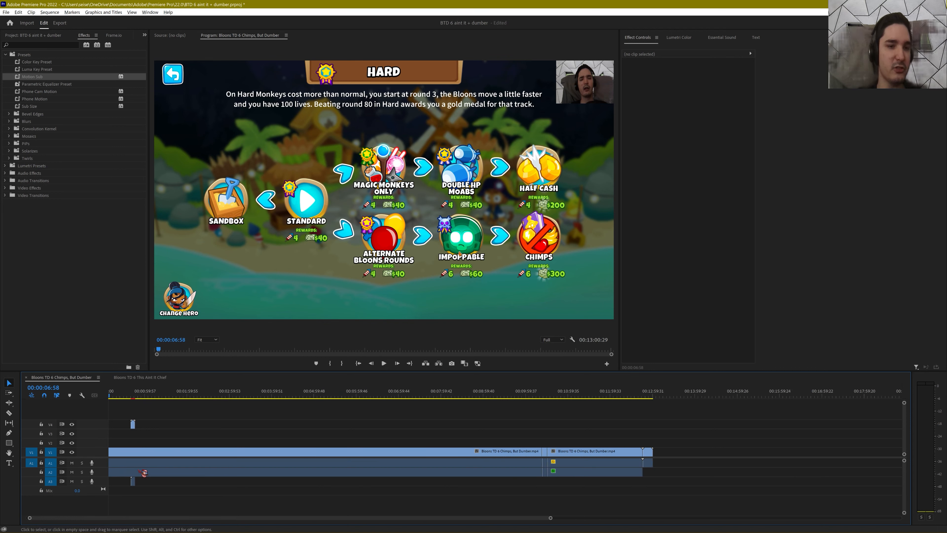
{"action": "scroll", "coordinate": [150, 471], "scroll_direction": "up", "scroll_amount": 4}
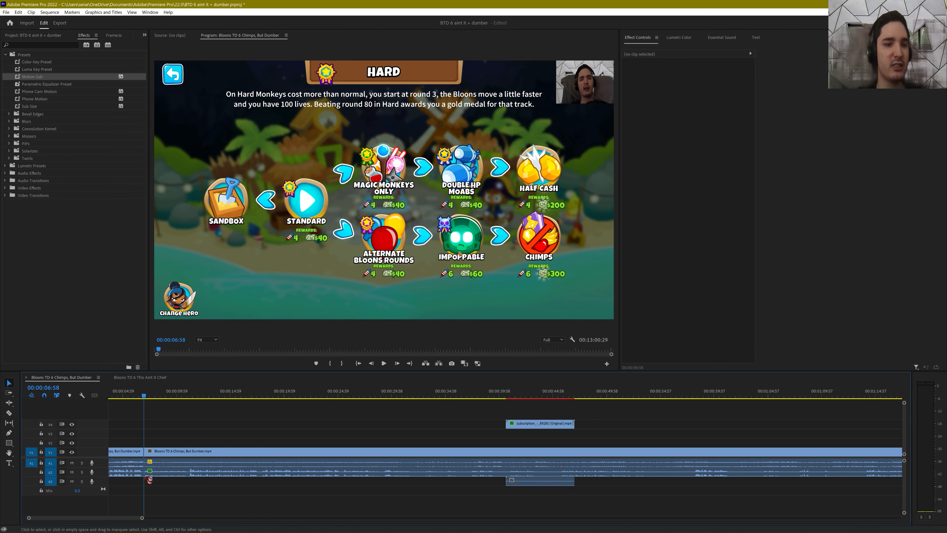
{"action": "left_click_drag", "start_coordinate": [169, 437], "coordinate": [124, 484]}
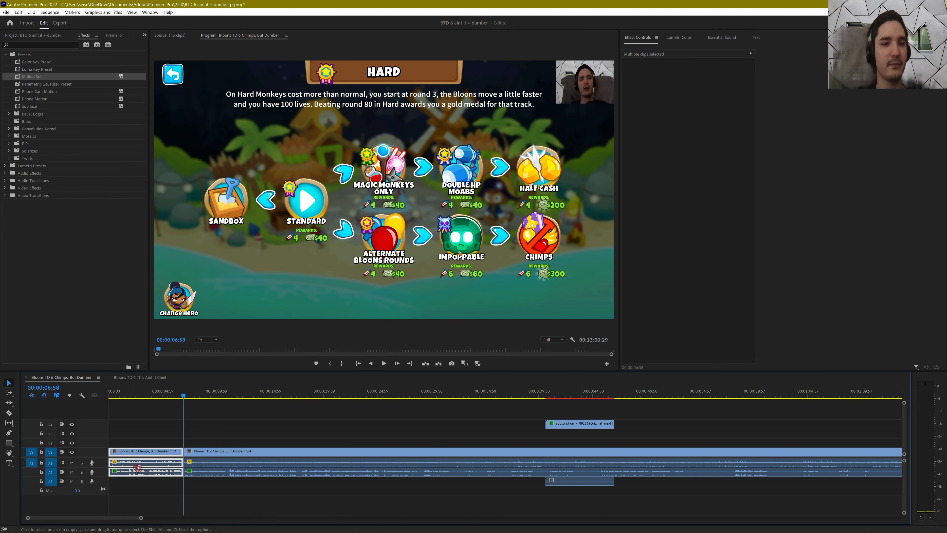
{"action": "right_click", "coordinate": [131, 474]}
{"action": "left_click", "coordinate": [188, 274]}
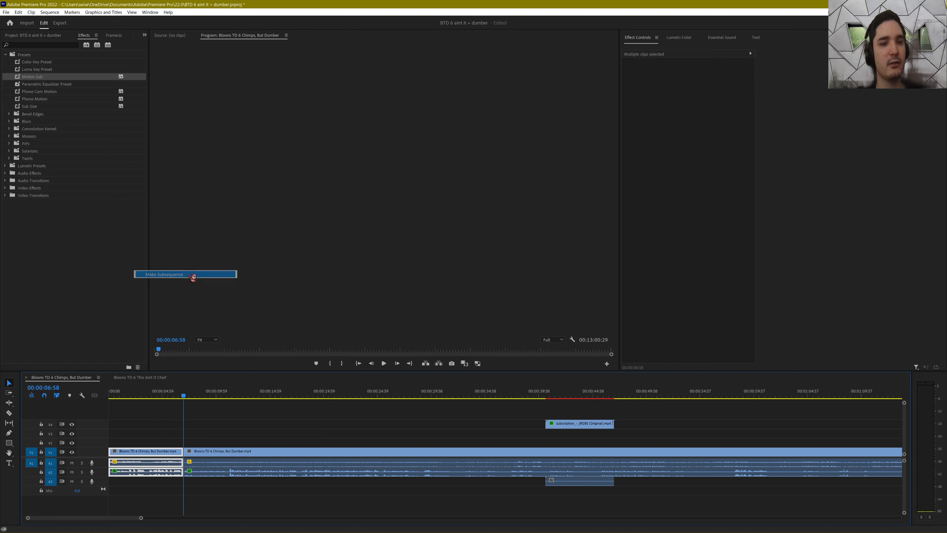
{"action": "left_click", "coordinate": [45, 35]}
{"action": "double_click", "coordinate": [39, 238]}
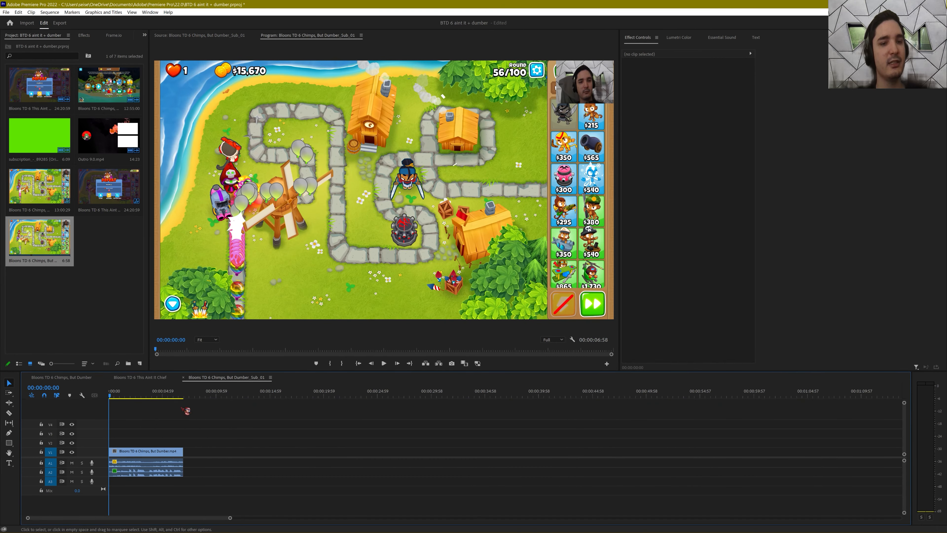
Step: Rename the new subsequence as Bloons TD 6 KEEP ER GOIN
{"action": "left_click", "coordinate": [44, 260]}
{"action": "key", "text": "Right"}
{"action": "key", "text": "BackSpace"}
{"action": "key", "text": "BackSpace"}
{"action": "key", "text": "BackSpace"}
{"action": "key", "text": "BackSpace"}
{"action": "key", "text": "BackSpace"}
{"action": "key", "text": "BackSpace"}
{"action": "key", "text": "BackSpace"}
{"action": "key", "text": "BackSpace"}
{"action": "key", "text": "BackSpace"}
{"action": "key", "text": "BackSpace"}
{"action": "key", "text": "BackSpace"}
{"action": "key", "text": "BackSpace"}
{"action": "key", "text": "BackSpace"}
{"action": "key", "text": "BackSpace"}
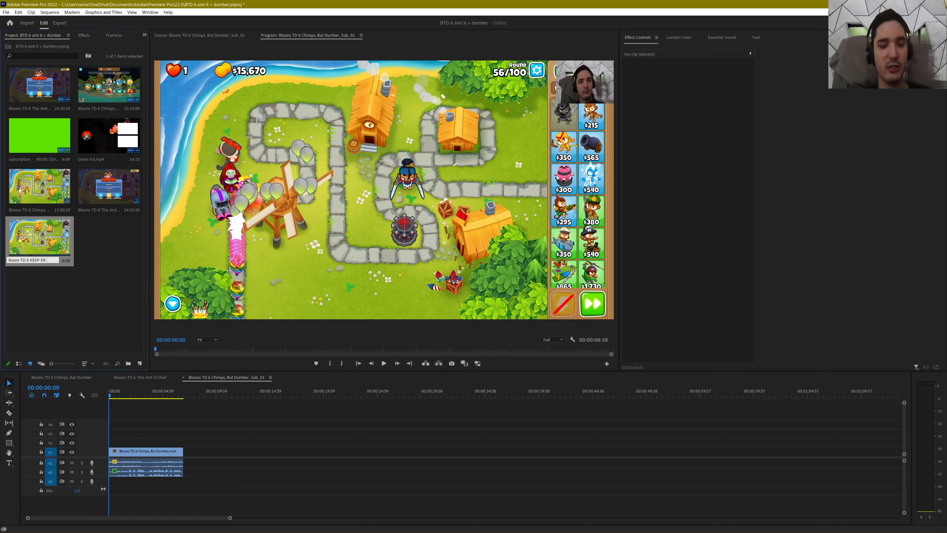
{"action": "type", "text": "OIN"}
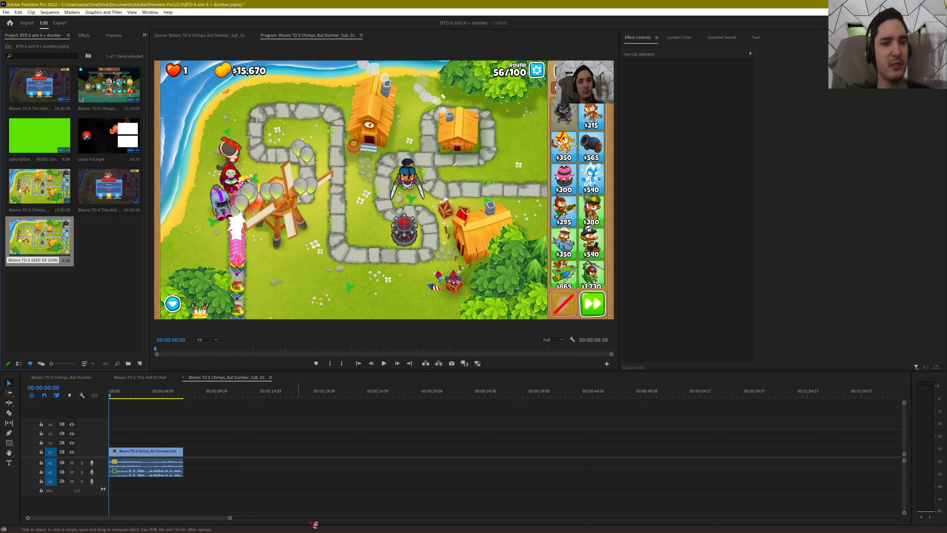
{"action": "left_click", "coordinate": [317, 462]}
Step: Play the beginning of the highlight subsequence and save the project
{"action": "key", "text": "space"}
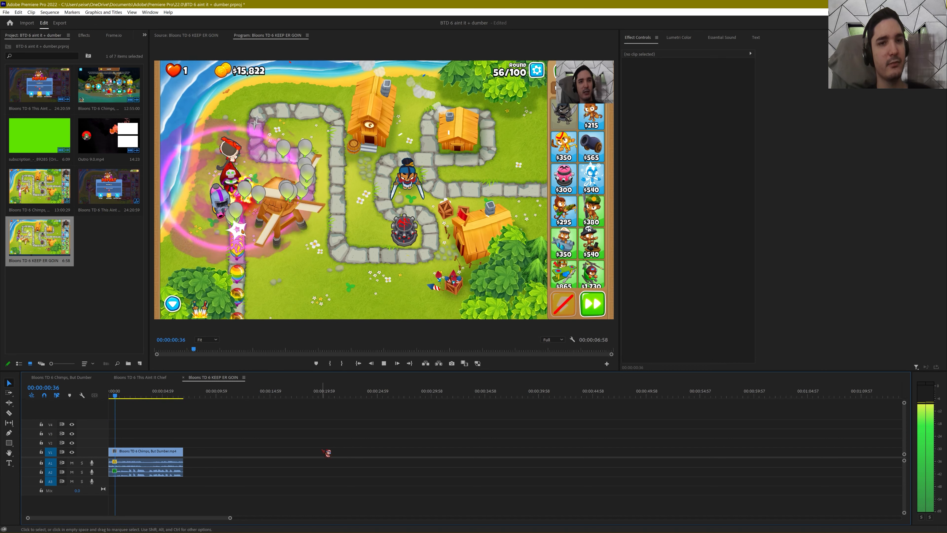
{"action": "key", "text": "space"}
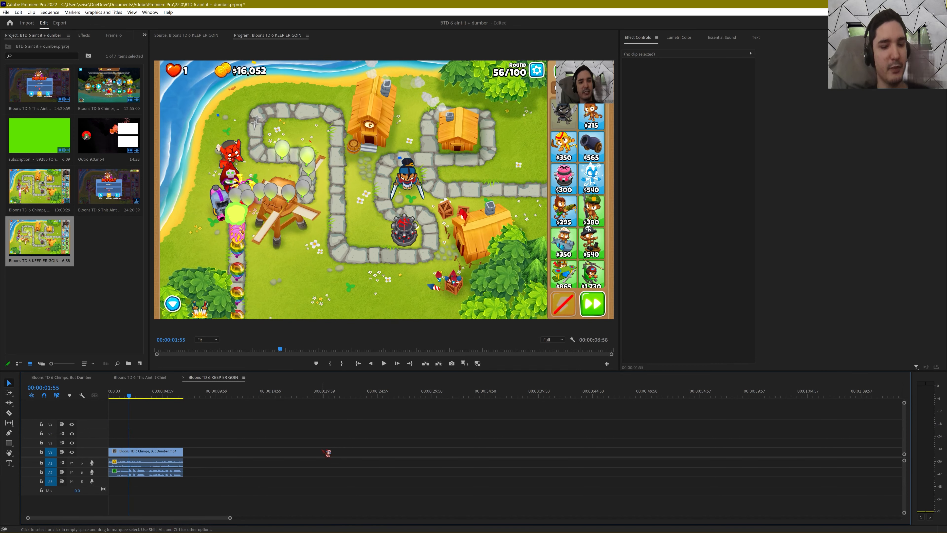
{"action": "key", "text": "ctrl+s"}
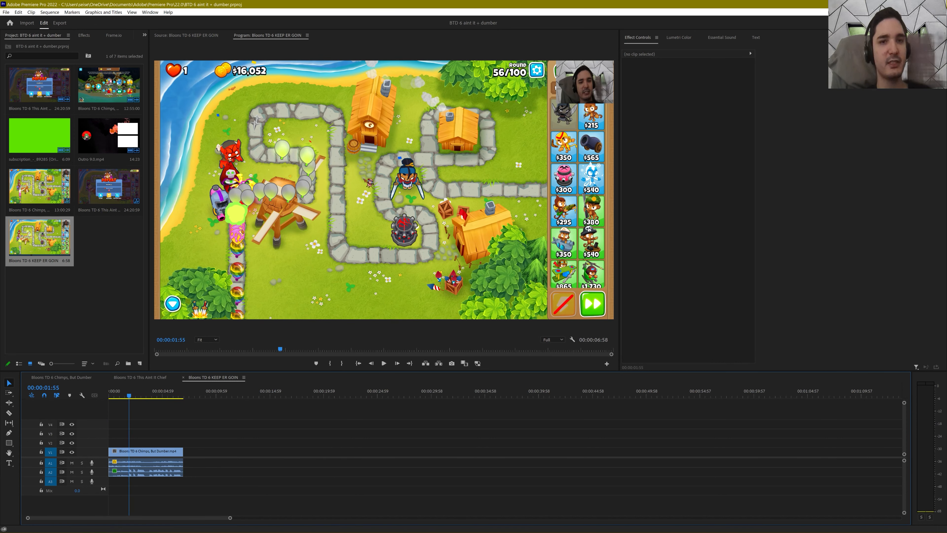
Step: Set the highlight sequence's frame size to 1080 horizontal by 1920 vertical and accept deleting its preview files
{"action": "left_click", "coordinate": [49, 12]}
{"action": "left_click", "coordinate": [63, 24]}
{"action": "left_click", "coordinate": [429, 170]}
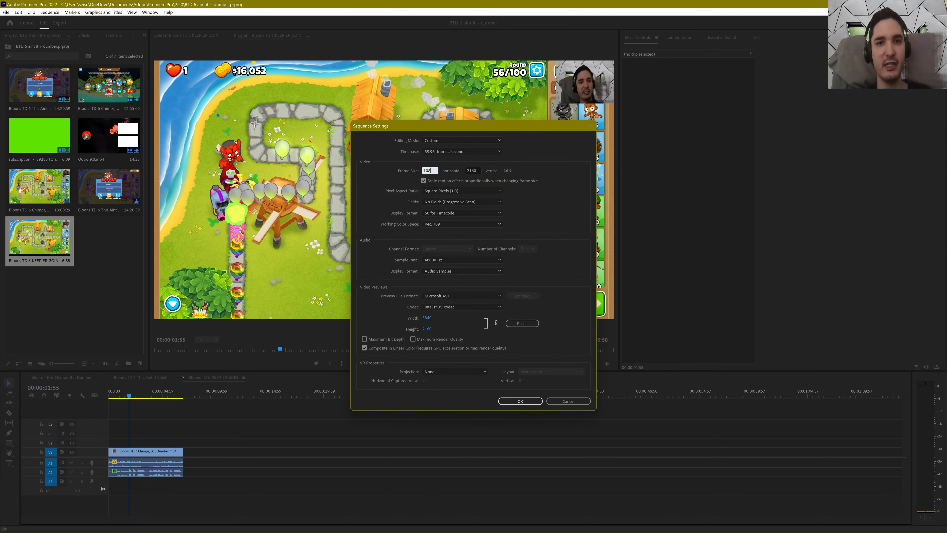
{"action": "key", "text": "Tab"}
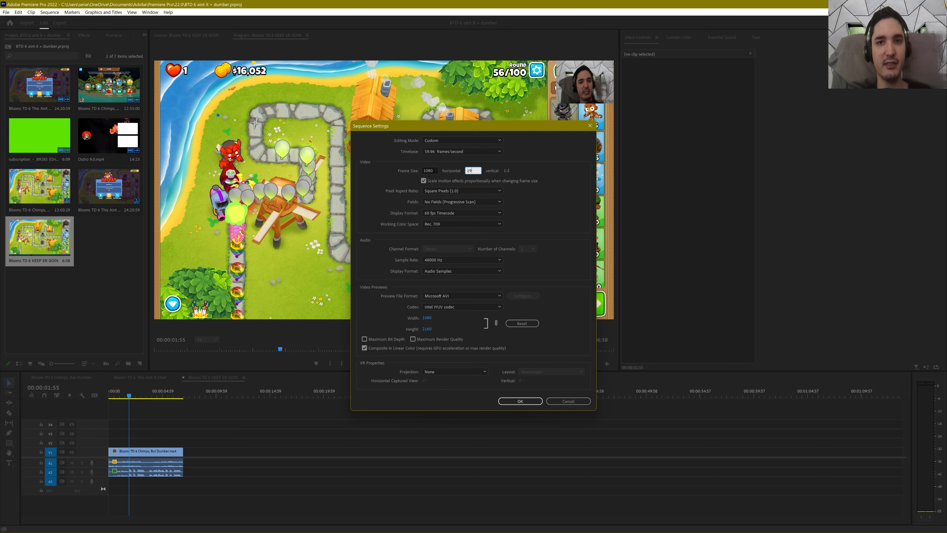
{"action": "key", "text": "Tab"}
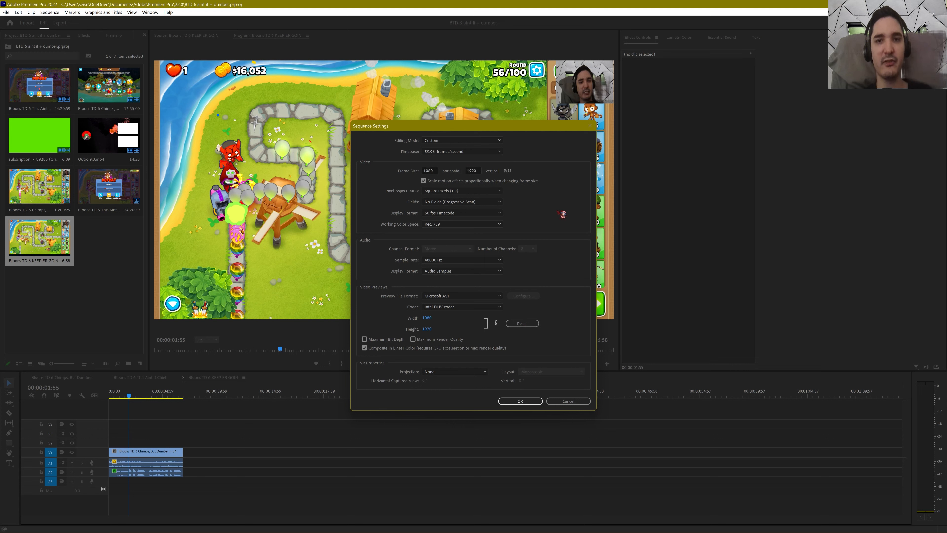
{"action": "left_click", "coordinate": [527, 401]}
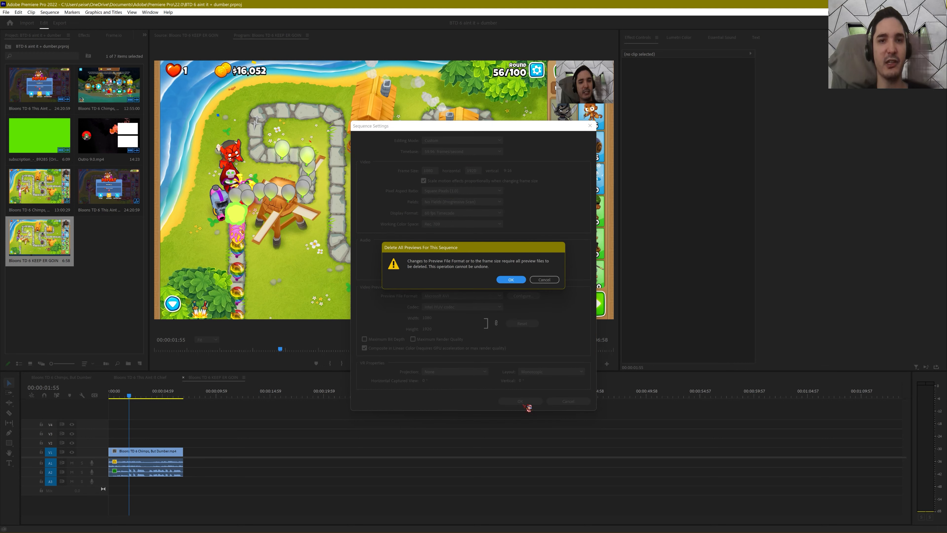
{"action": "left_click", "coordinate": [517, 280]}
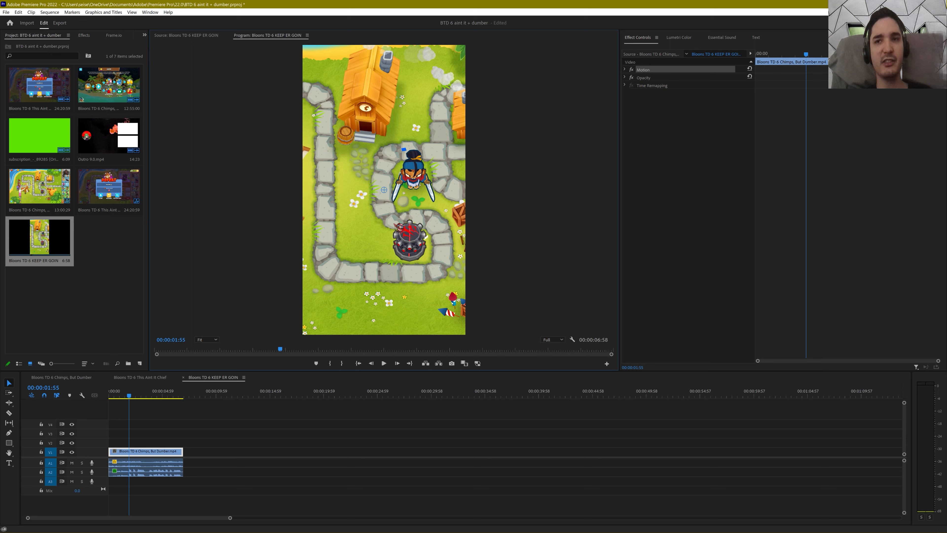
Step: Widen the program preview and scale the highlight clip down until its height matches the vertical frame
{"action": "left_click_drag", "start_coordinate": [619, 93], "coordinate": [729, 93]}
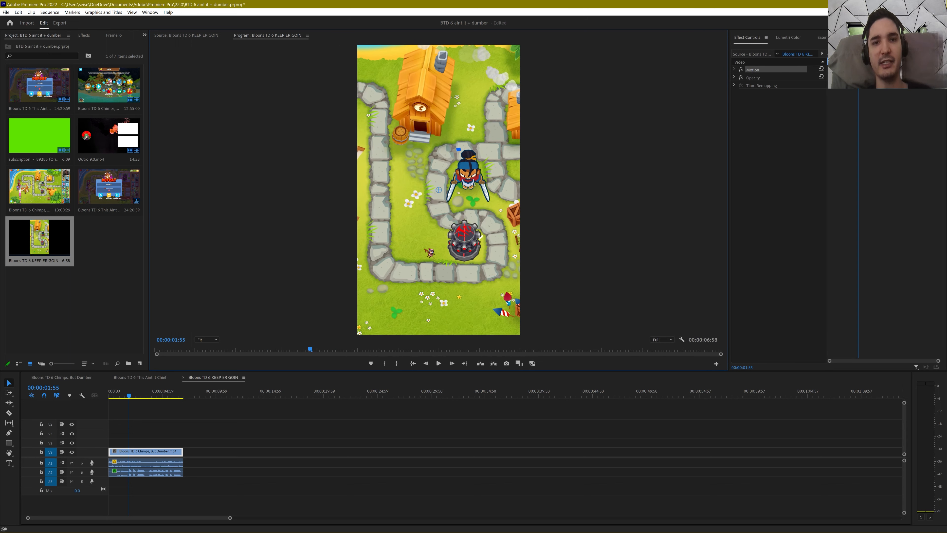
{"action": "left_click_drag", "start_coordinate": [444, 241], "coordinate": [414, 244]}
{"action": "key", "text": "ctrl+z"}
{"action": "key", "text": "ctrl+z"}
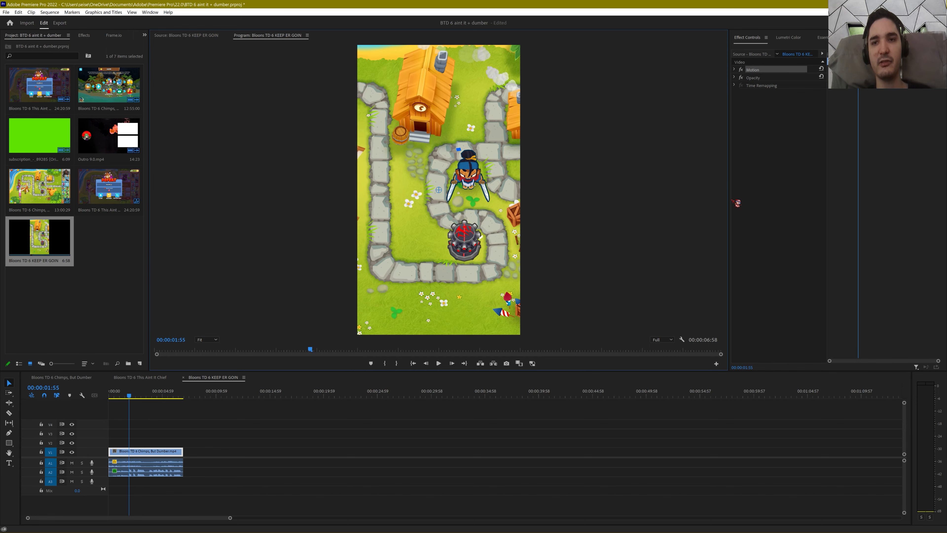
{"action": "left_click_drag", "start_coordinate": [729, 200], "coordinate": [773, 200]}
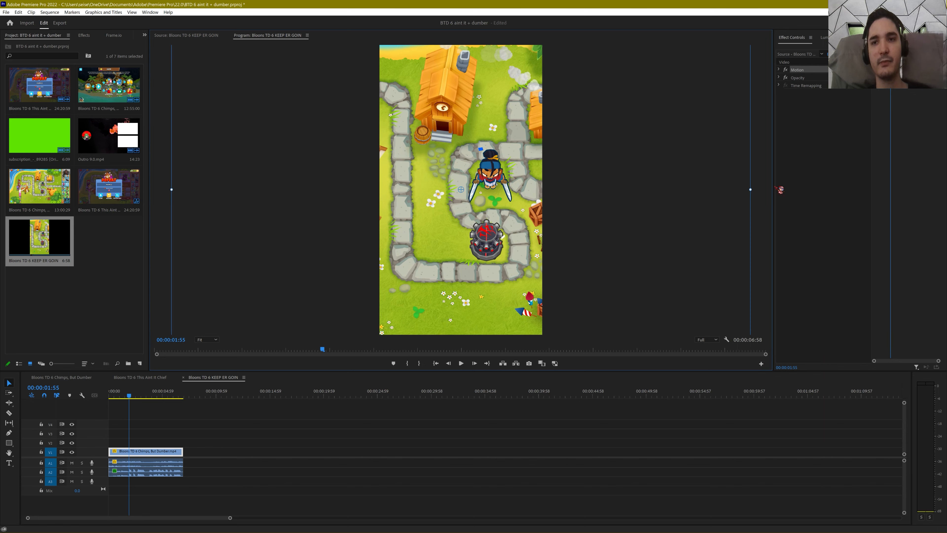
{"action": "left_click_drag", "start_coordinate": [780, 189], "coordinate": [713, 196]}
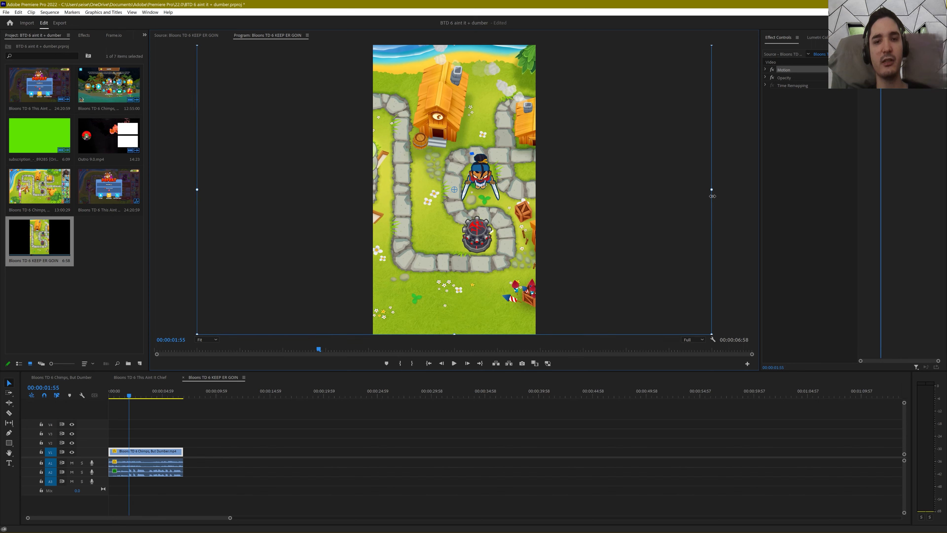
Step: Play the vertical highlight to check its framing
{"action": "left_click", "coordinate": [593, 425]}
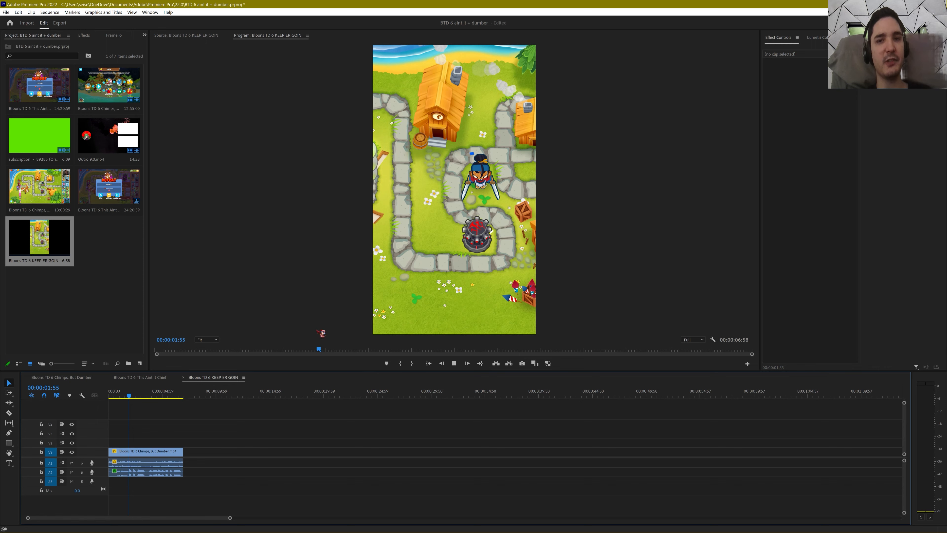
{"action": "key", "text": "space"}
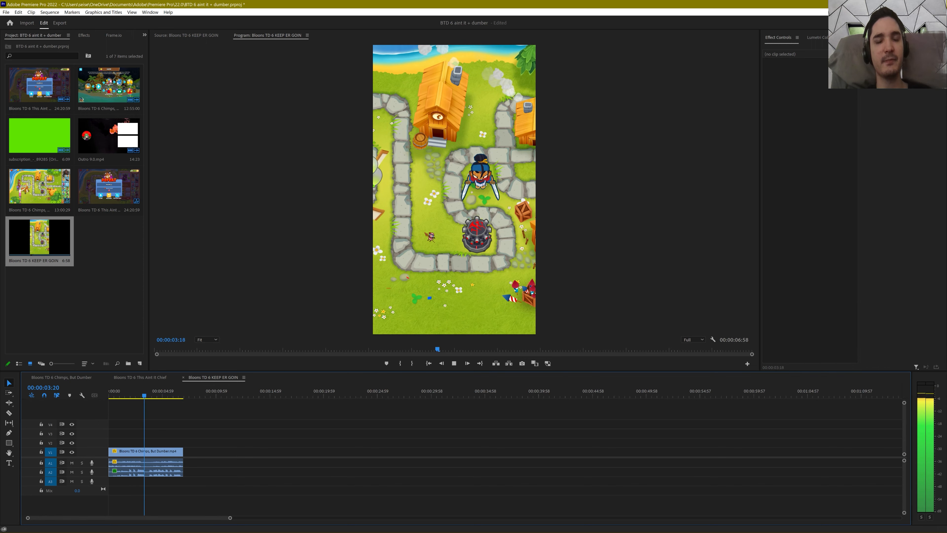
{"action": "key", "text": "space"}
Step: Shift the highlight clip sideways so the monkeys and balloons on the map's left side fill the vertical frame
{"action": "left_click", "coordinate": [428, 253]}
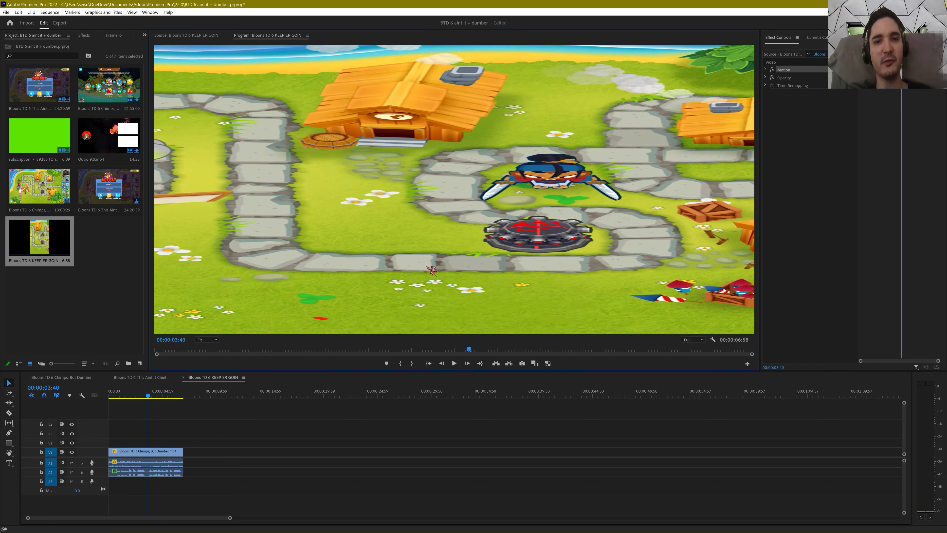
{"action": "left_click_drag", "start_coordinate": [432, 271], "coordinate": [530, 271]}
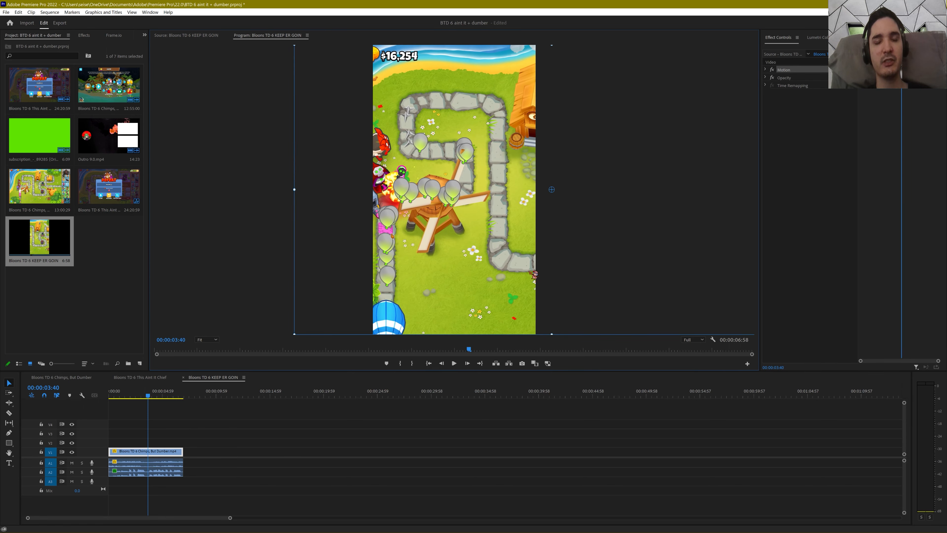
{"action": "left_click_drag", "start_coordinate": [392, 235], "coordinate": [429, 235]}
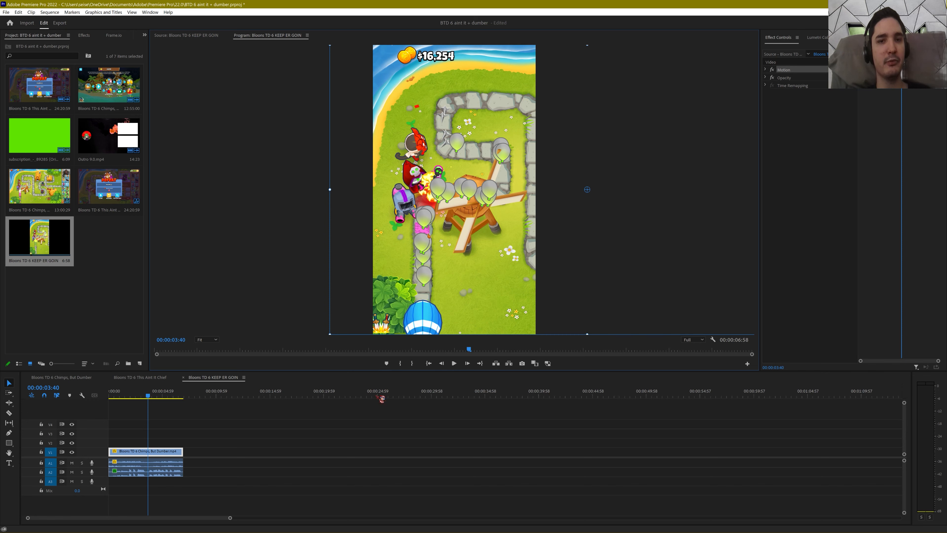
{"action": "left_click", "coordinate": [364, 468]}
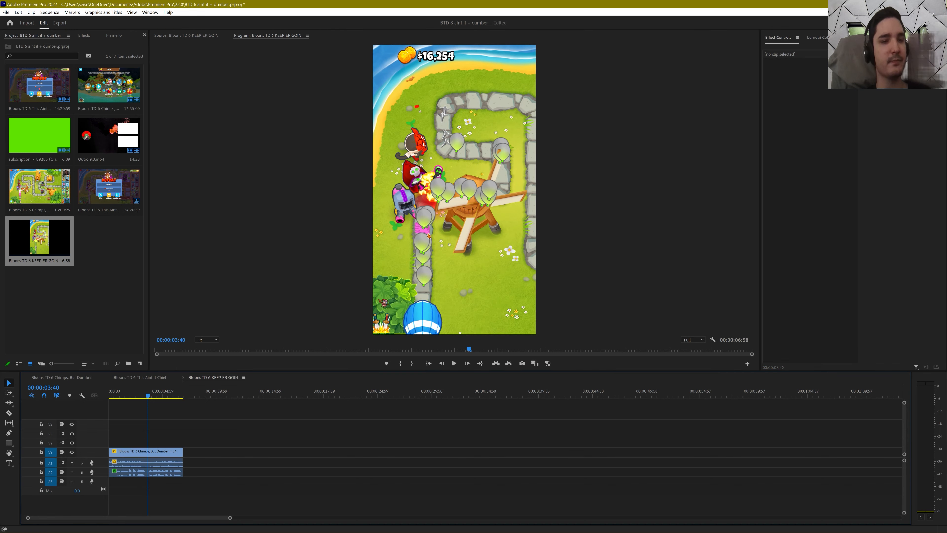
Step: Place the KEEP ER GOIN sequence between the other two open sequences and switch to the Chimps, But Dumber sequence
{"action": "left_click_drag", "start_coordinate": [225, 380], "coordinate": [142, 380]}
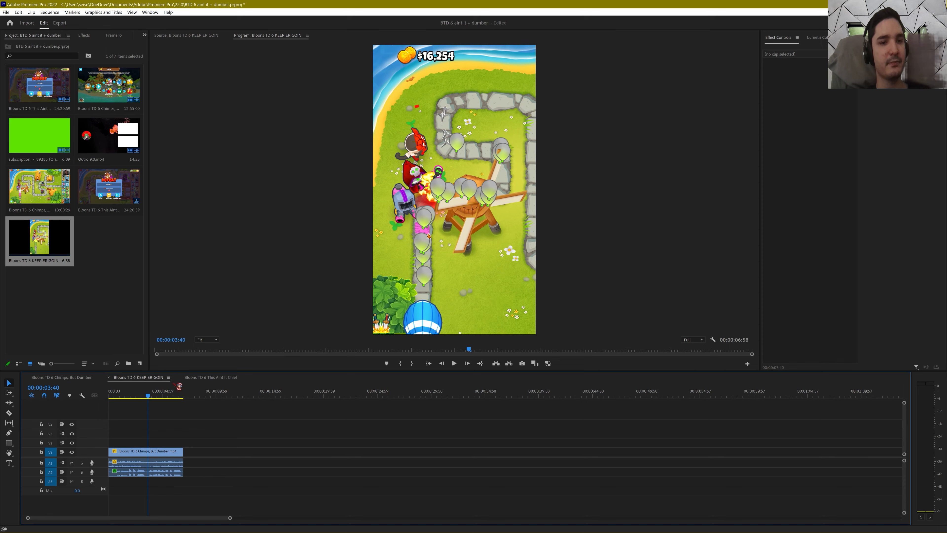
{"action": "left_click", "coordinate": [233, 379]}
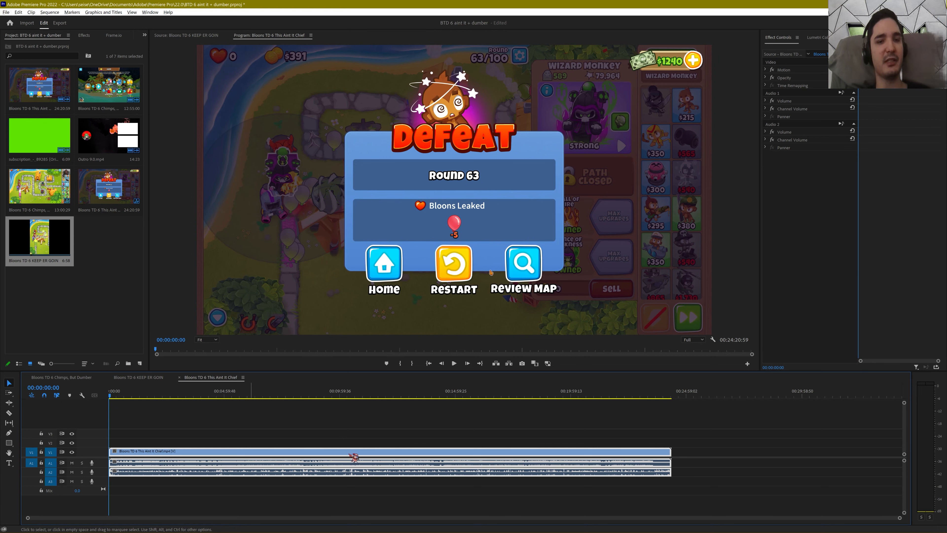
{"action": "left_click", "coordinate": [82, 378]}
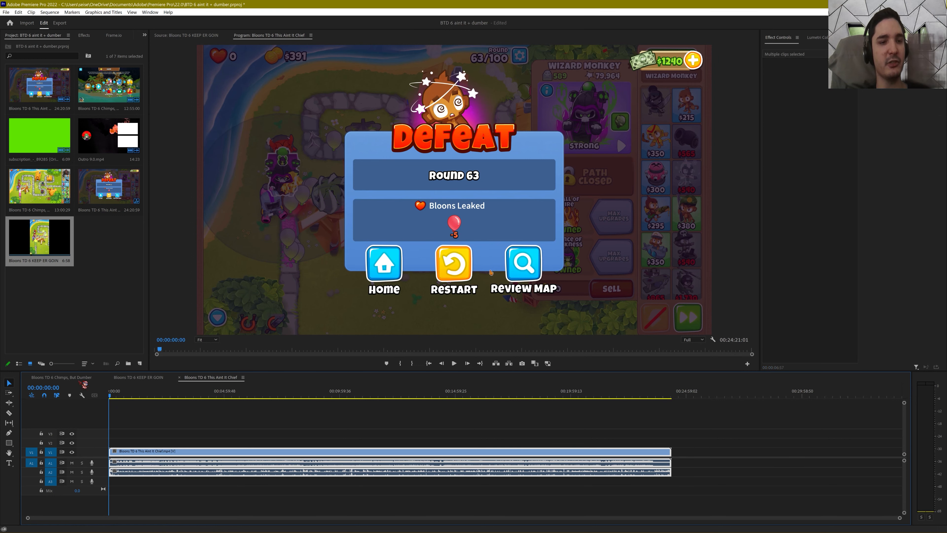
Step: Remove the two needless cuts in the main footage around 10:30 to rejoin the clips, and save the project
{"action": "scroll", "coordinate": [309, 453], "scroll_direction": "down", "scroll_amount": 8}
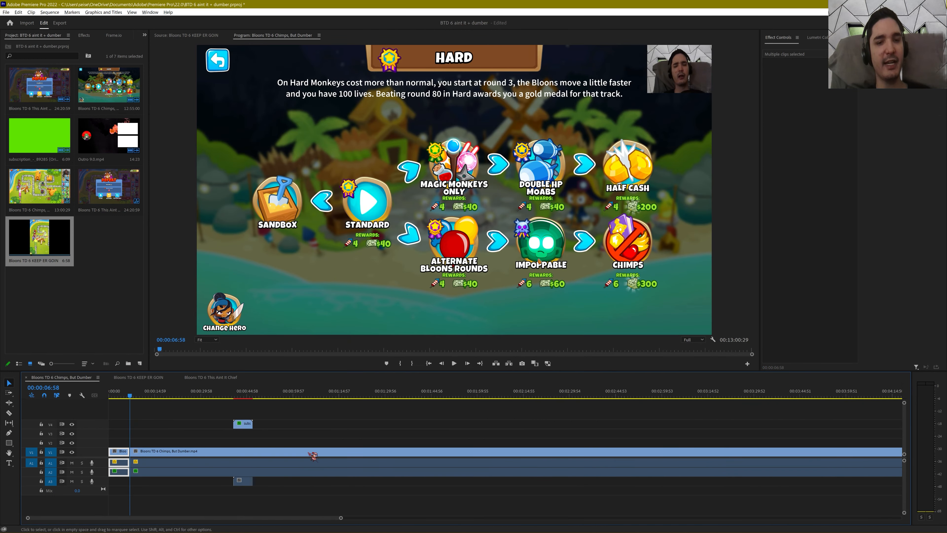
{"action": "scroll", "coordinate": [313, 454], "scroll_direction": "down", "scroll_amount": 5}
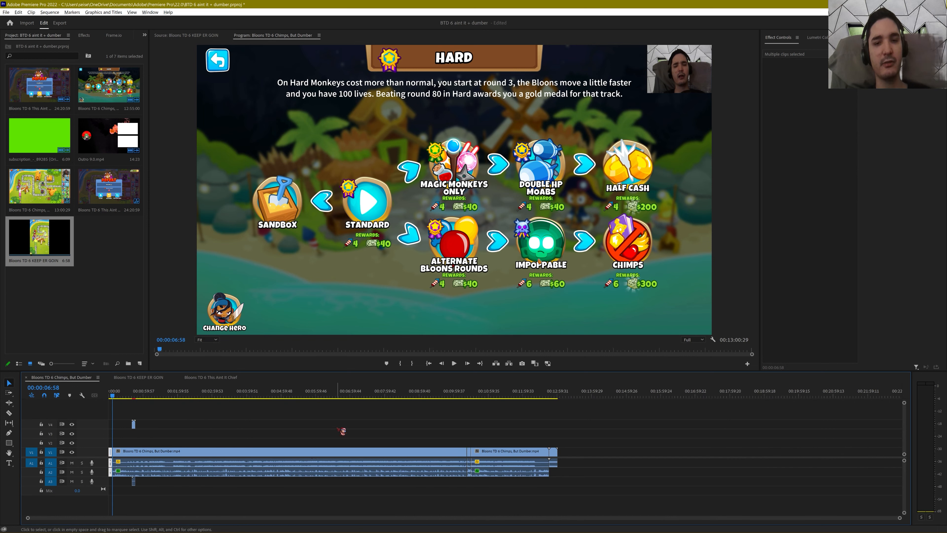
{"action": "scroll", "coordinate": [486, 486], "scroll_direction": "up", "scroll_amount": 6}
{"action": "left_click", "coordinate": [430, 463]}
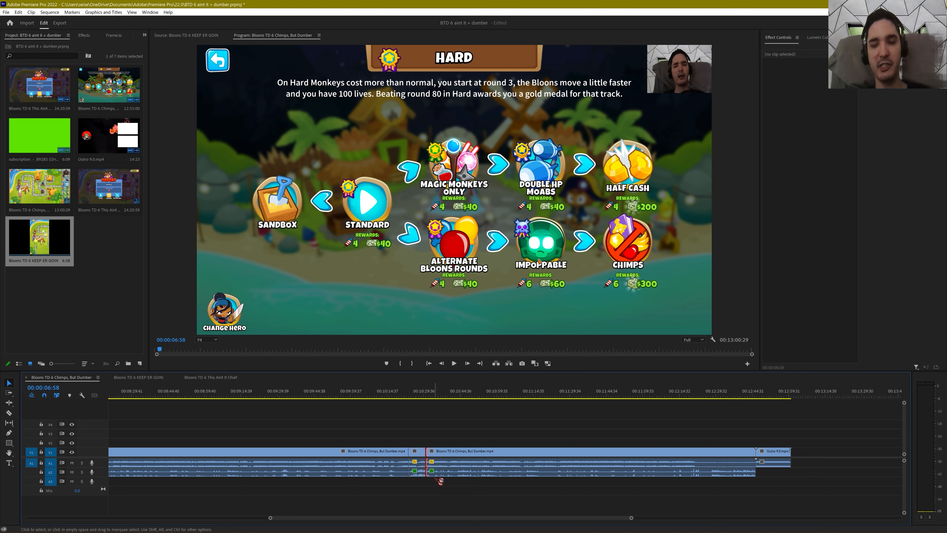
{"action": "key", "text": "Delete"}
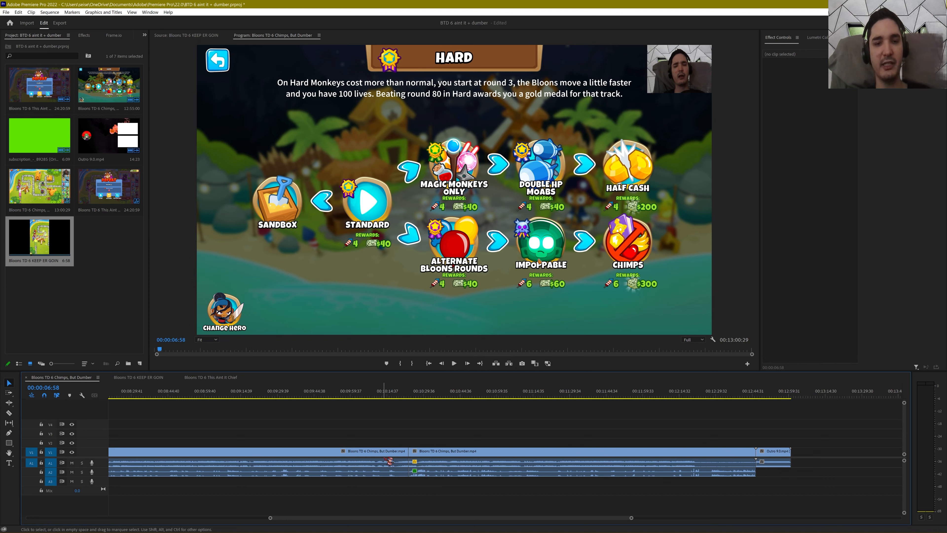
{"action": "left_click", "coordinate": [408, 468]}
{"action": "key", "text": "Delete"}
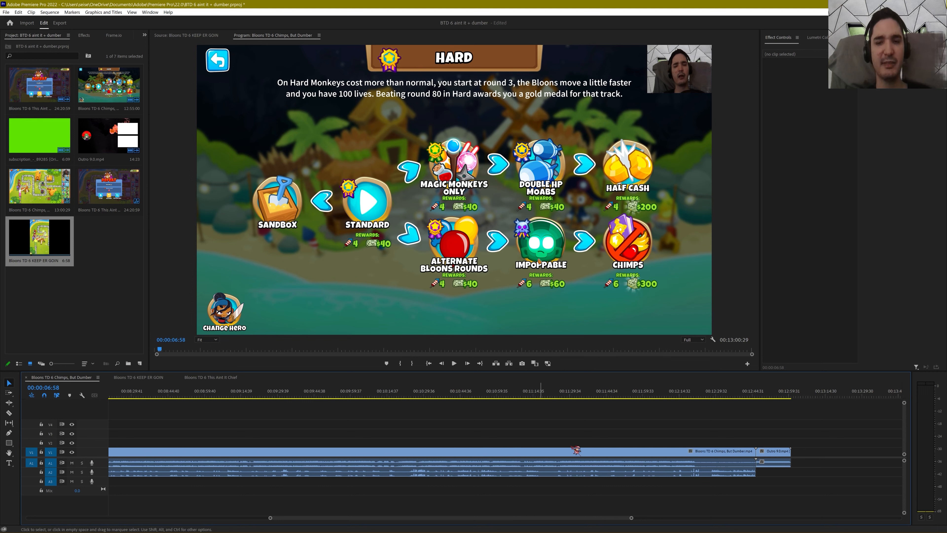
{"action": "key", "text": "backslash"}
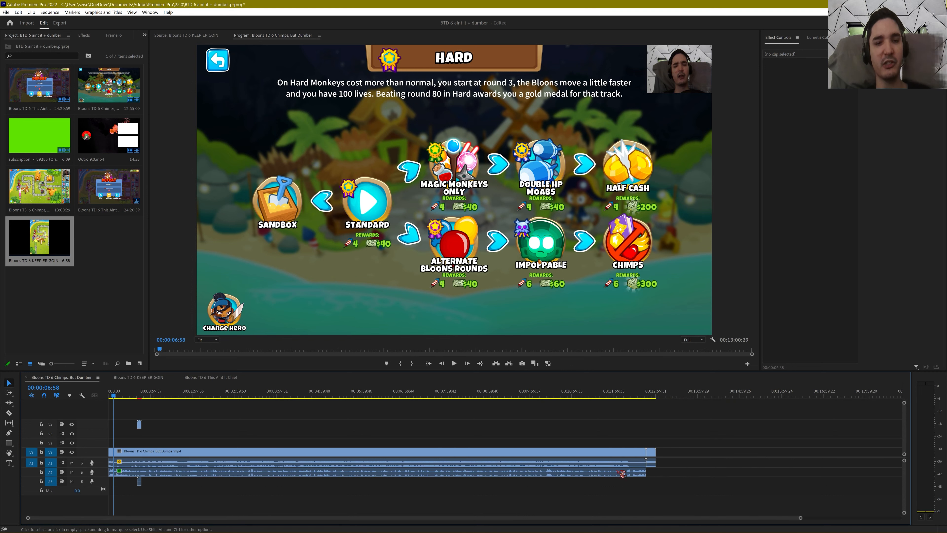
{"action": "key", "text": "ctrl+s"}
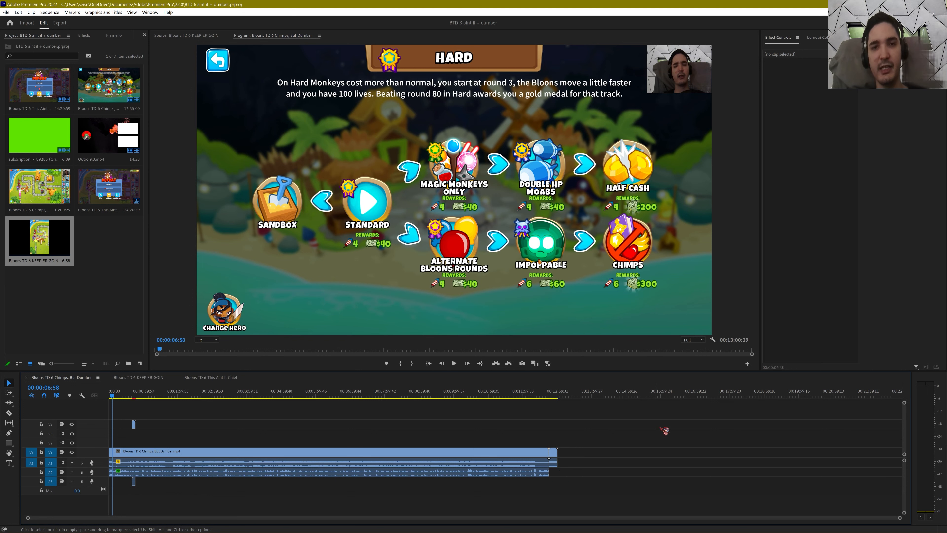
Step: Open the export settings for the main sequence and apply the H265 YT 4K preset
{"action": "key", "text": "ctrl+m"}
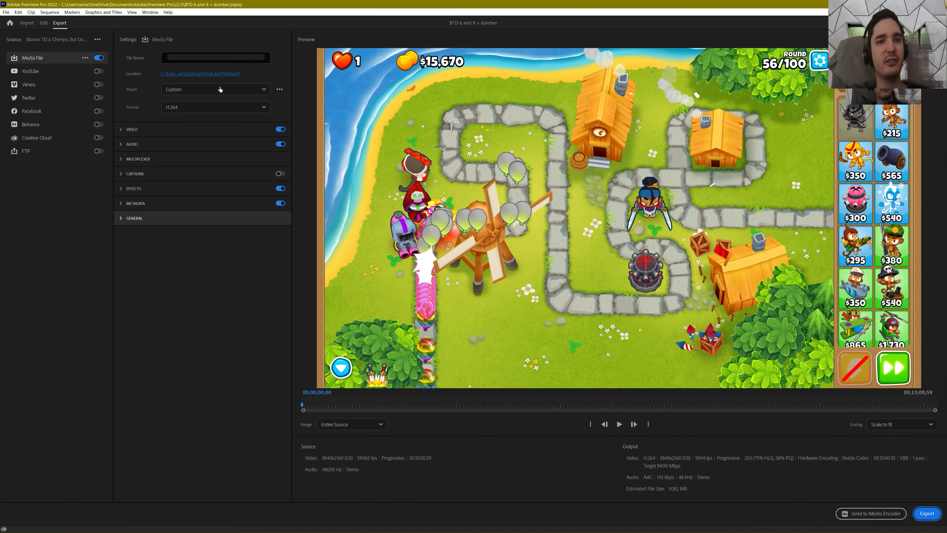
{"action": "left_click", "coordinate": [220, 89]}
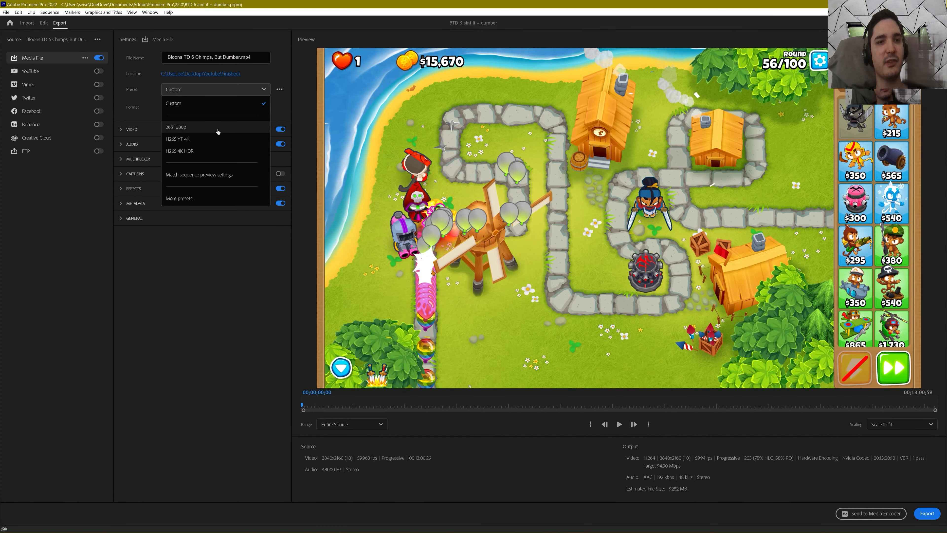
{"action": "left_click", "coordinate": [225, 140]}
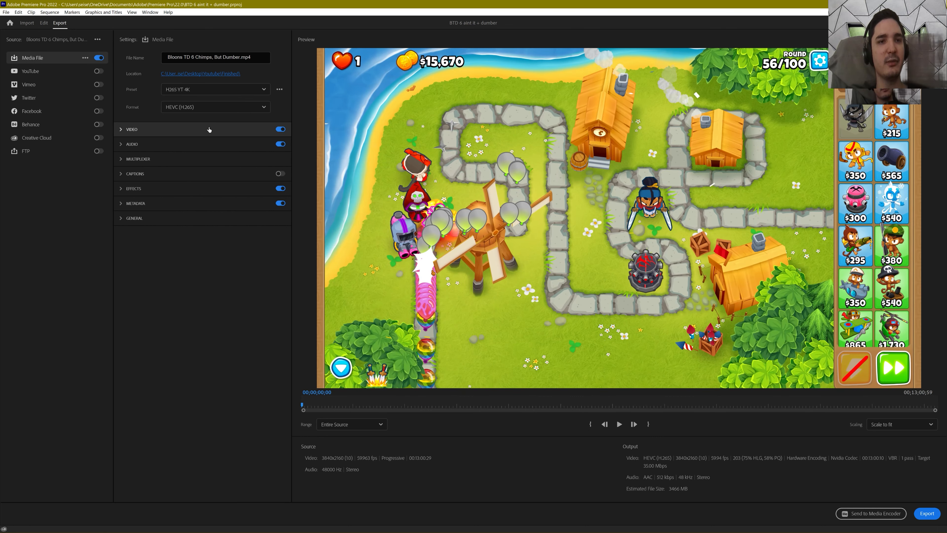
Step: Expand the full video export settings and review the time interpolation options, keeping Frame Sampling
{"action": "left_click", "coordinate": [209, 129]}
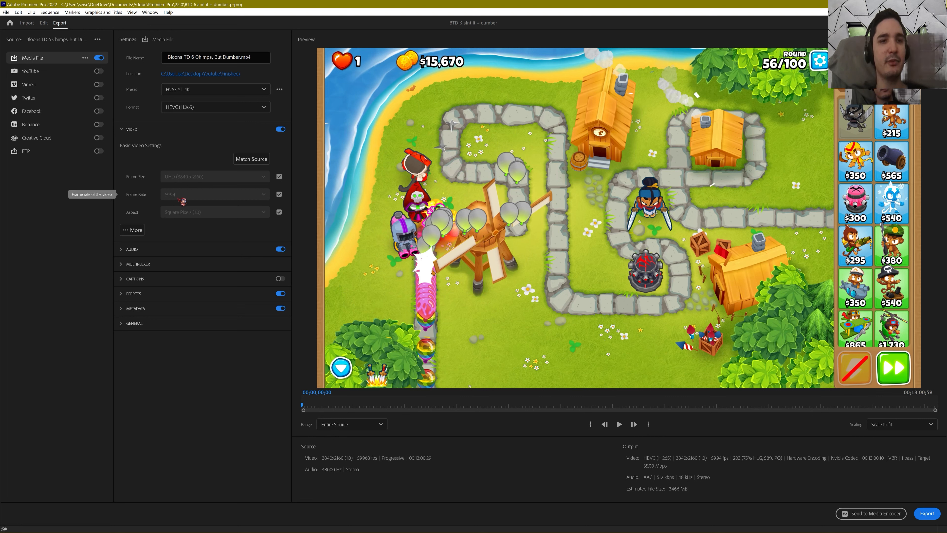
{"action": "left_click", "coordinate": [134, 230]}
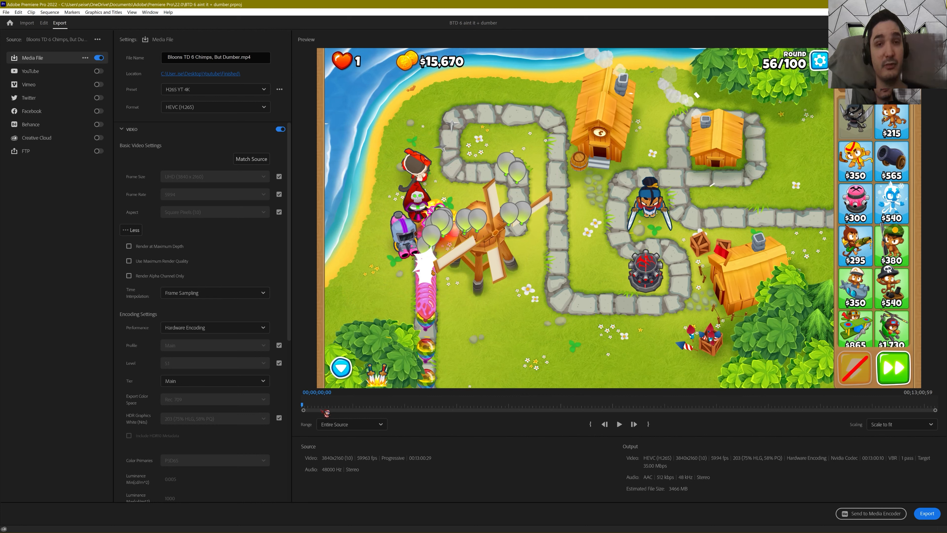
{"action": "left_click", "coordinate": [229, 295]}
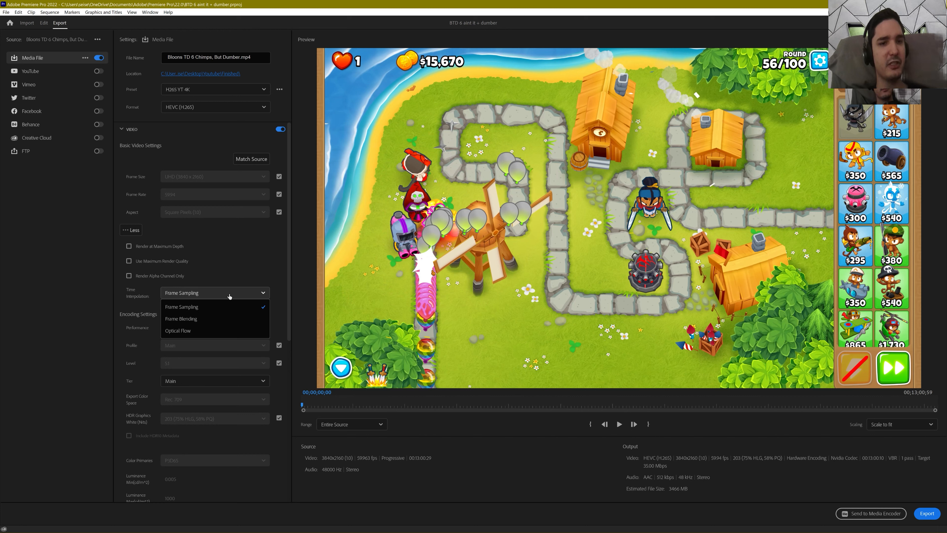
{"action": "left_click", "coordinate": [143, 310]}
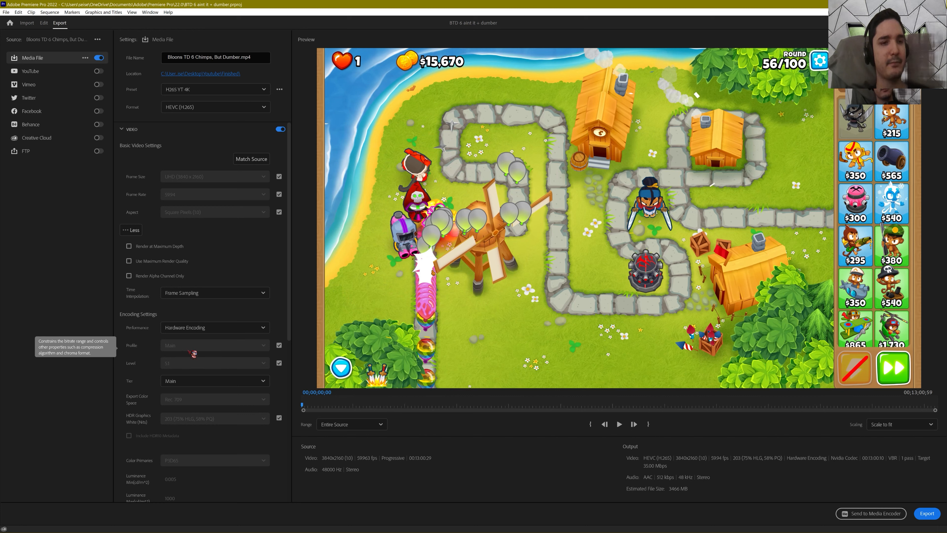
Step: Examine the available encoding Profile and Level options, keeping Main and 5.1 matched to the source
{"action": "left_click", "coordinate": [279, 345]}
{"action": "left_click", "coordinate": [254, 350]}
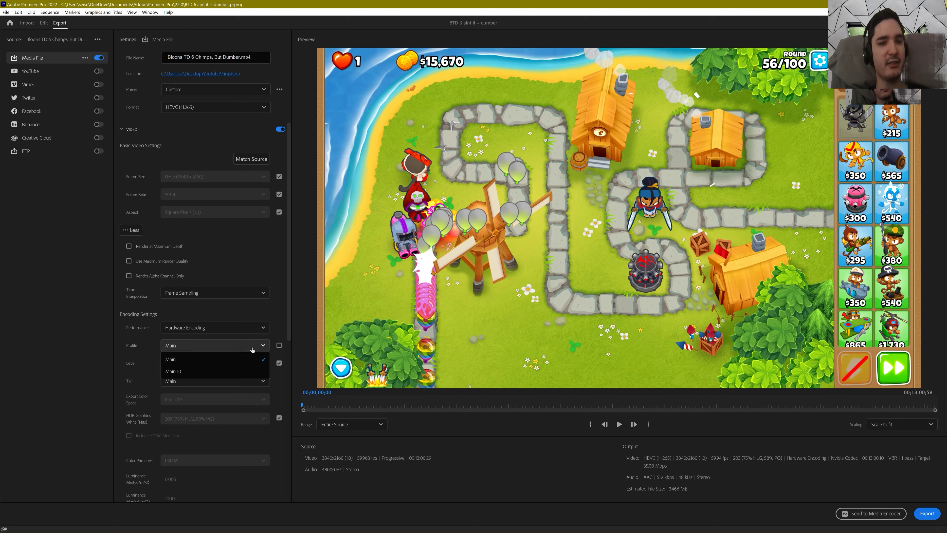
{"action": "left_click", "coordinate": [252, 349]}
{"action": "left_click", "coordinate": [279, 344]}
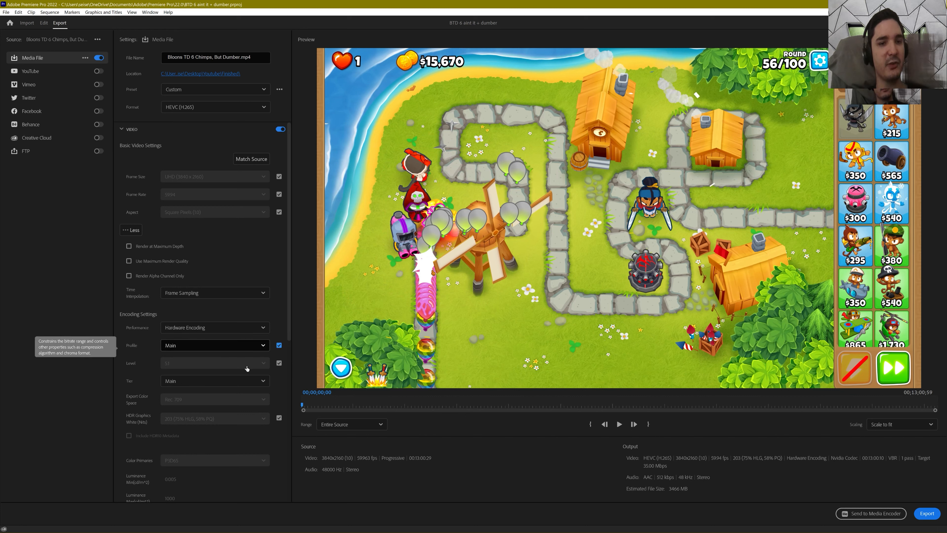
{"action": "left_click", "coordinate": [279, 363]}
{"action": "left_click", "coordinate": [264, 367]}
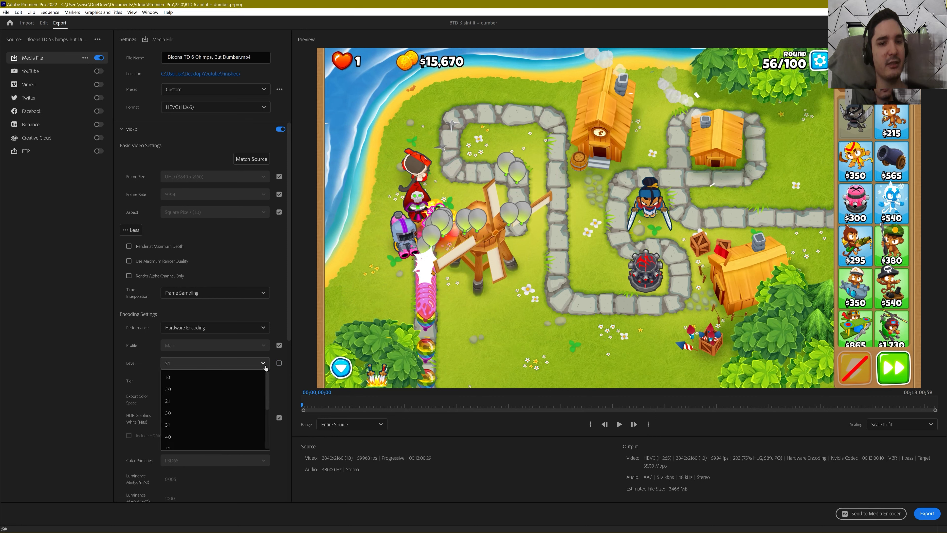
{"action": "left_click", "coordinate": [285, 367]}
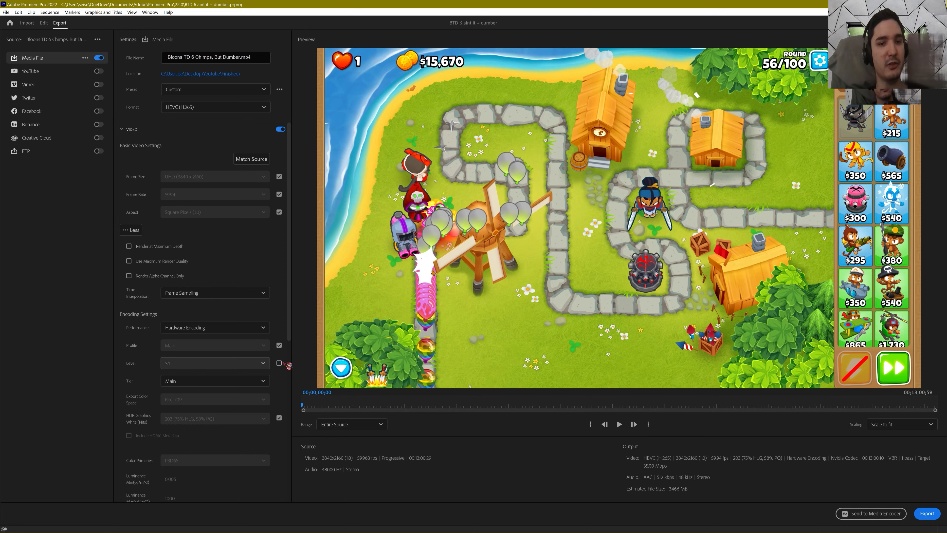
{"action": "left_click", "coordinate": [279, 363]}
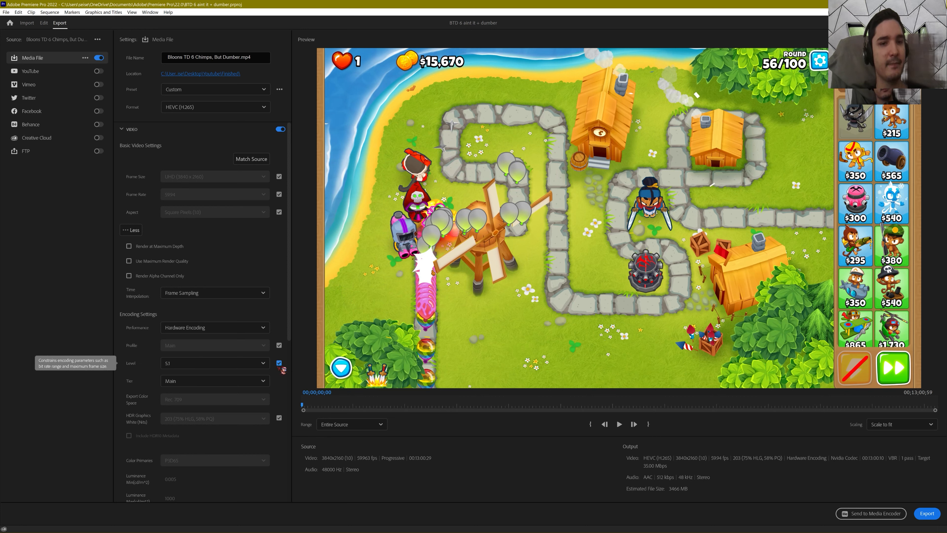
Step: Check the Tier options, keeping Main, and review the remaining encoding, bitrate and quality settings
{"action": "left_click", "coordinate": [260, 382]}
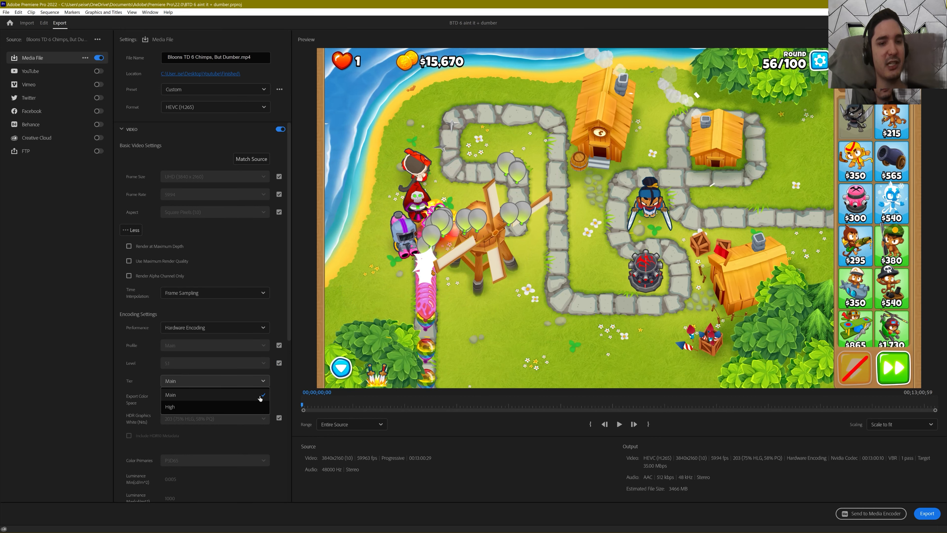
{"action": "left_click", "coordinate": [264, 395]}
{"action": "left_click", "coordinate": [263, 383]}
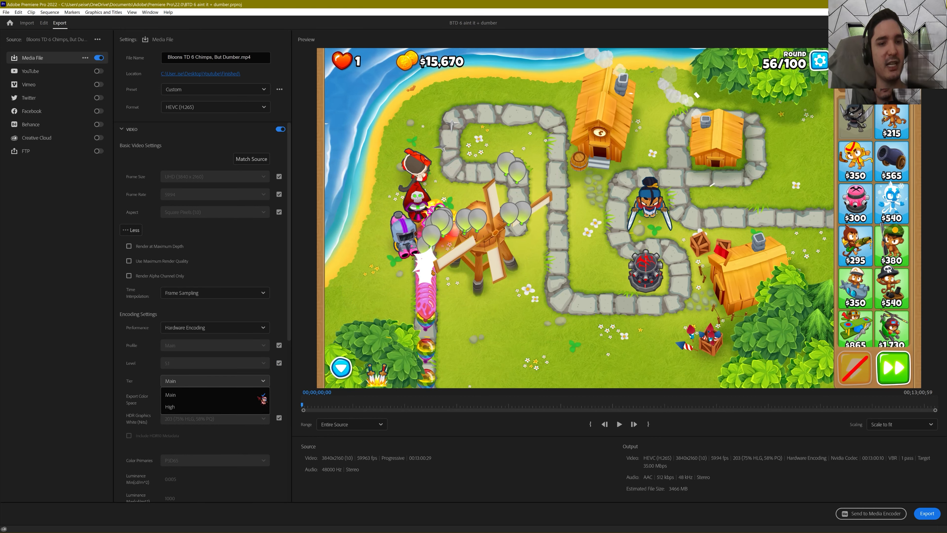
{"action": "left_click", "coordinate": [261, 397]}
{"action": "scroll", "coordinate": [213, 414], "scroll_direction": "down", "scroll_amount": 4}
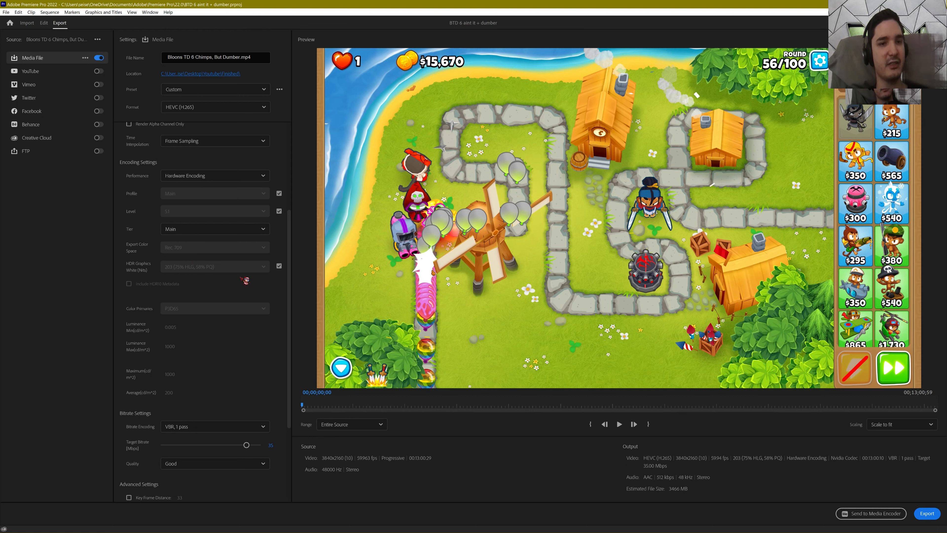
{"action": "scroll", "coordinate": [178, 310], "scroll_direction": "down", "scroll_amount": 3}
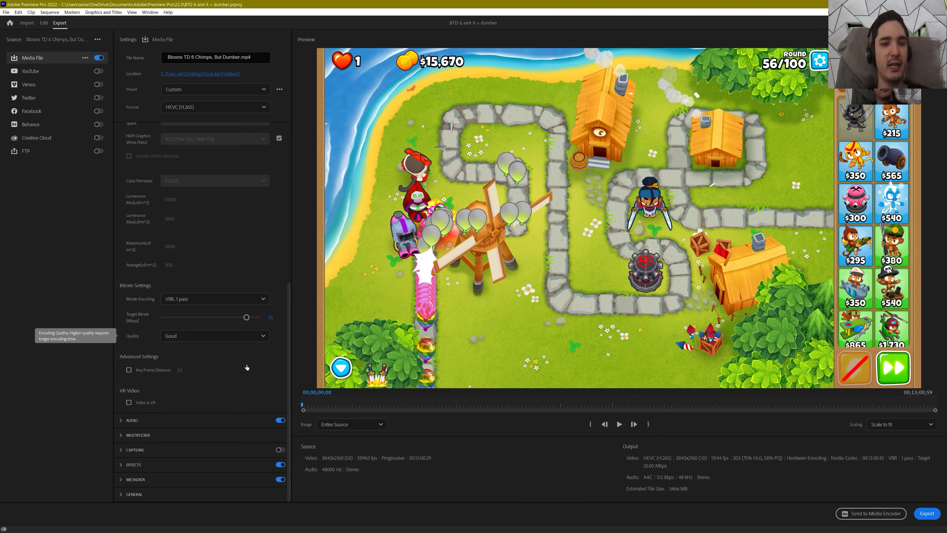
Step: Review the audio export settings, checking the format and bitrate options while keeping AAC and 512 kbps
{"action": "left_click", "coordinate": [223, 421]}
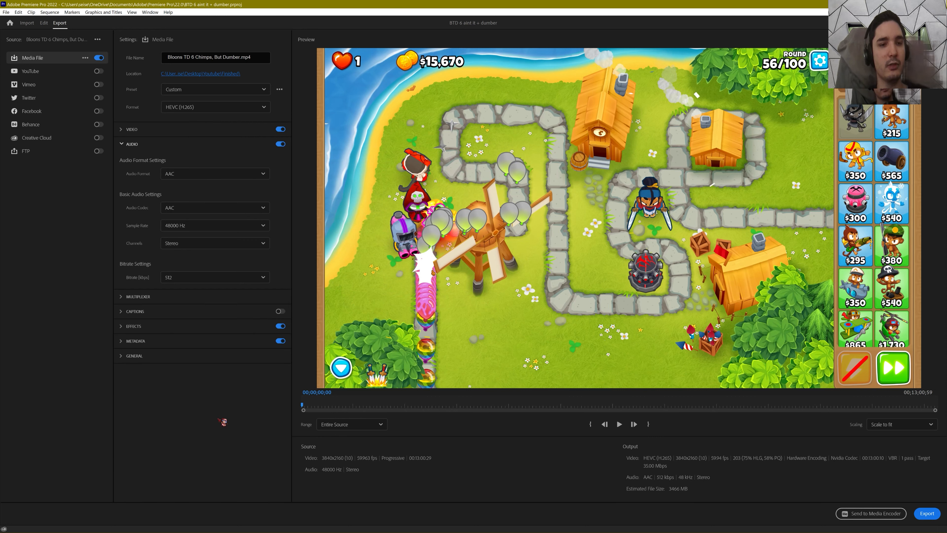
{"action": "left_click", "coordinate": [229, 177]}
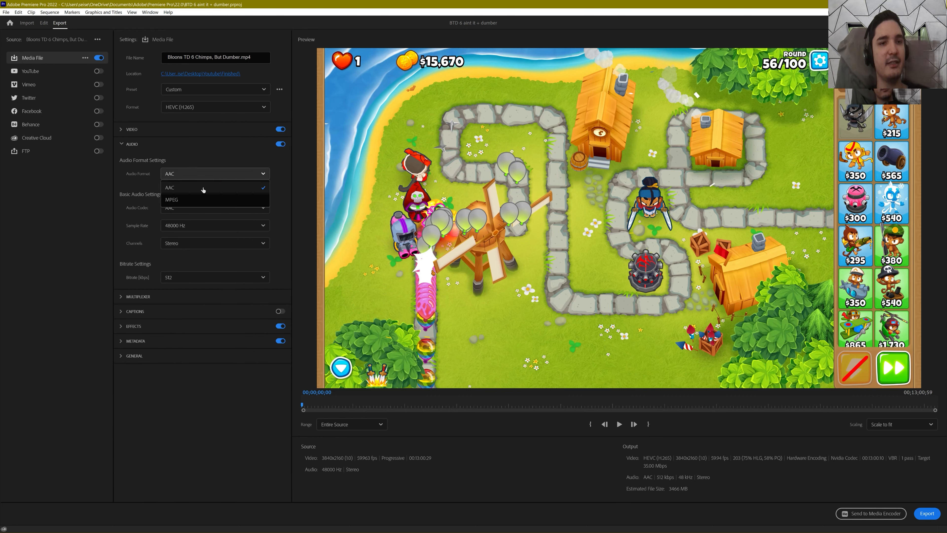
{"action": "left_click", "coordinate": [139, 185]}
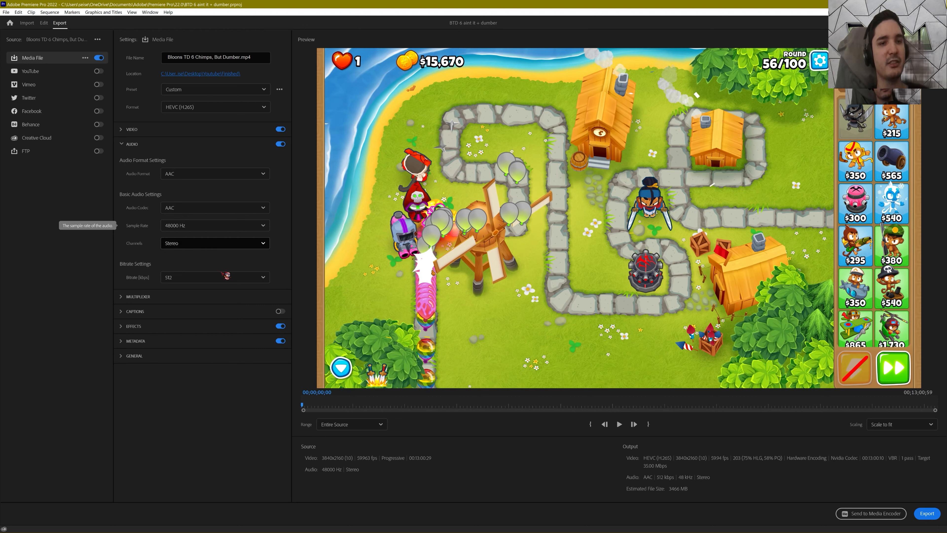
{"action": "left_click", "coordinate": [223, 280]}
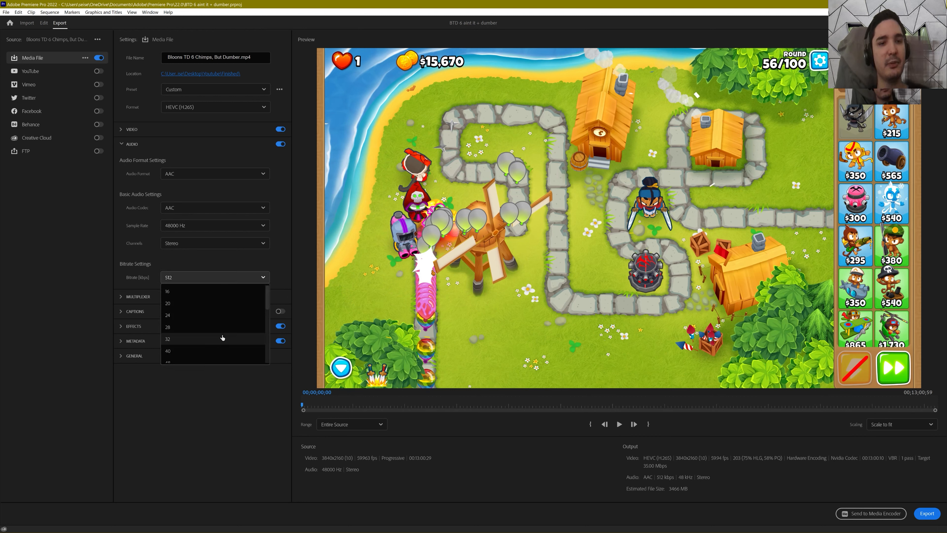
{"action": "left_click", "coordinate": [233, 402]}
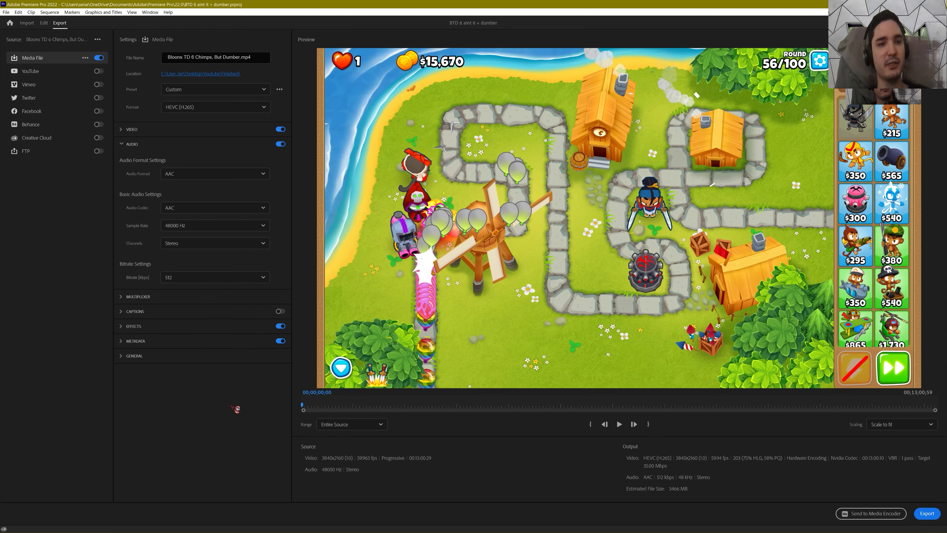
Step: Inspect the Effects, Metadata and General export sections, leaving their options as they are
{"action": "left_click", "coordinate": [198, 325]}
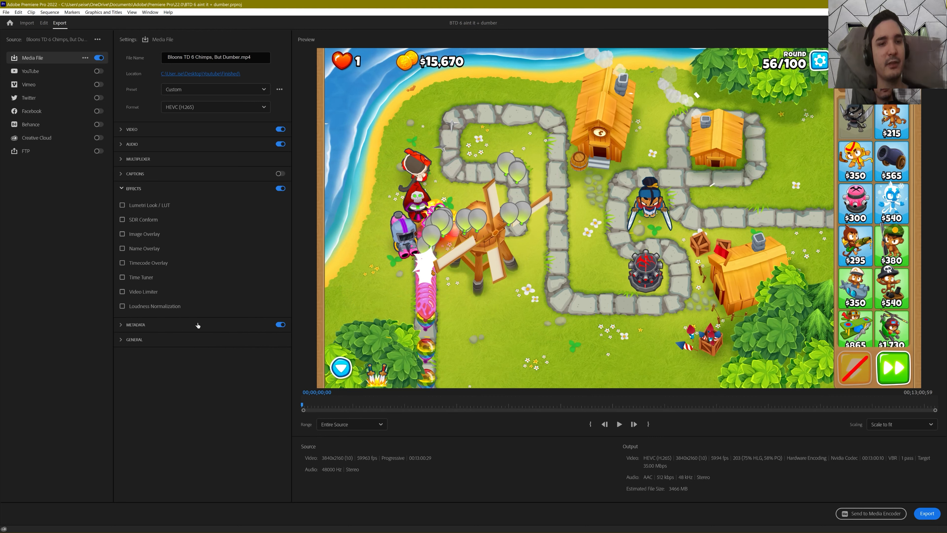
{"action": "left_click", "coordinate": [189, 191]}
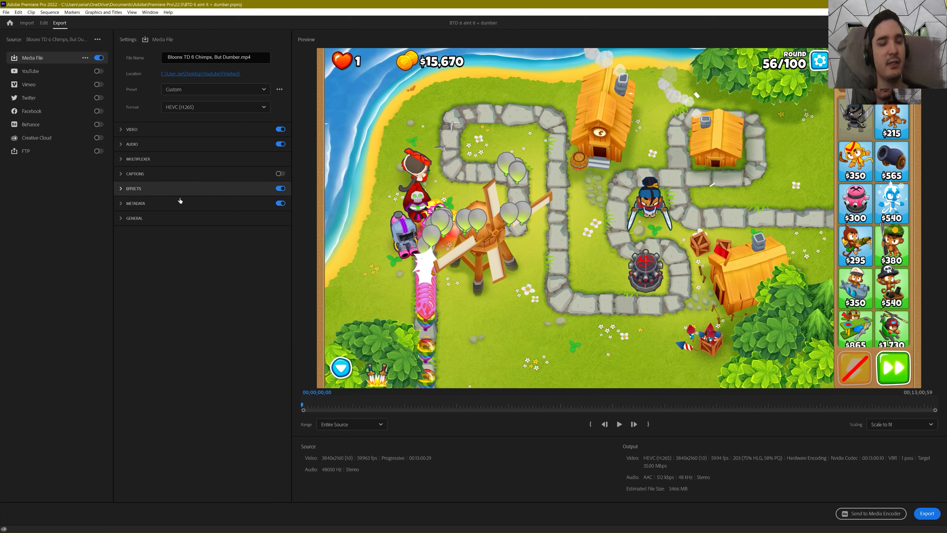
{"action": "left_click", "coordinate": [180, 205]}
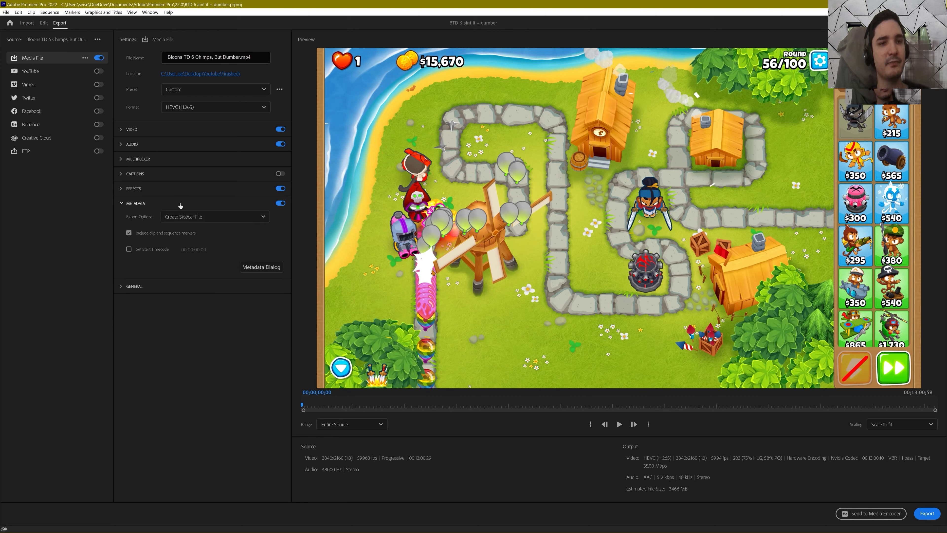
{"action": "left_click", "coordinate": [193, 217]}
{"action": "left_click", "coordinate": [196, 377]}
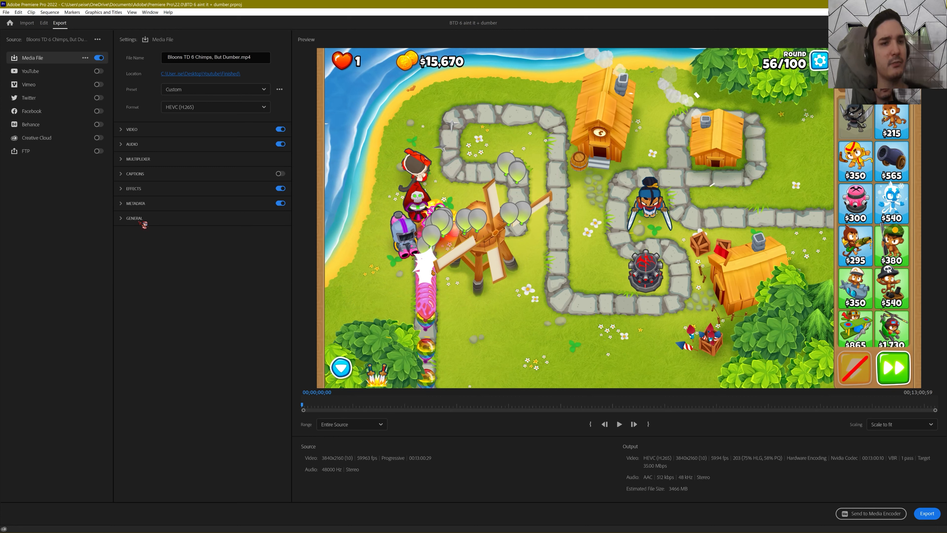
{"action": "left_click", "coordinate": [135, 204]}
{"action": "left_click", "coordinate": [139, 220]}
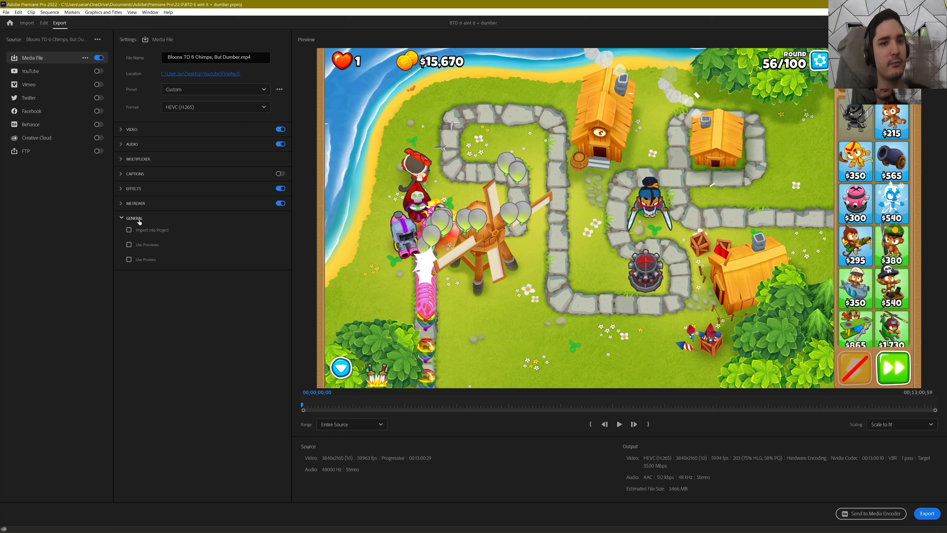
{"action": "left_click", "coordinate": [140, 220]}
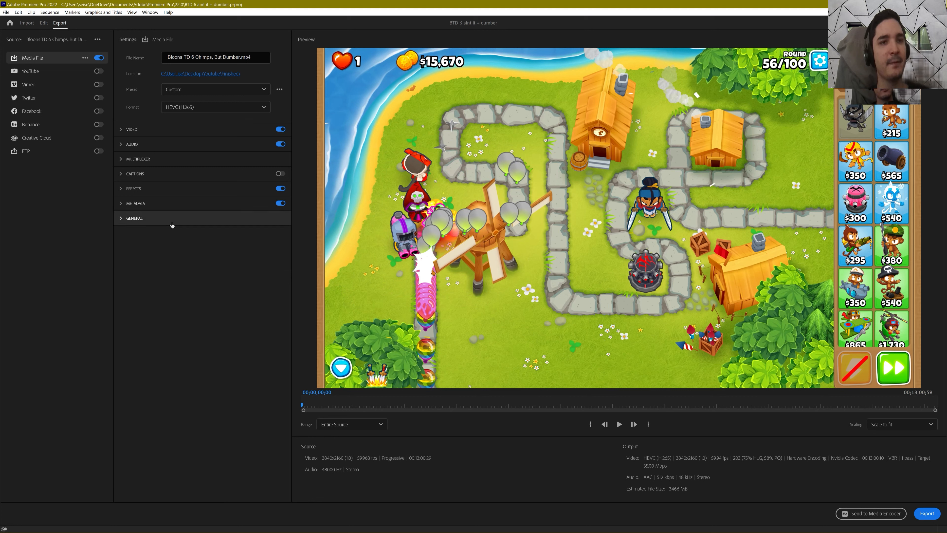
Step: Reapply the H265 YT 4K preset to the main video and send it to Media Encoder
{"action": "left_click", "coordinate": [243, 91]}
{"action": "left_click", "coordinate": [220, 137]}
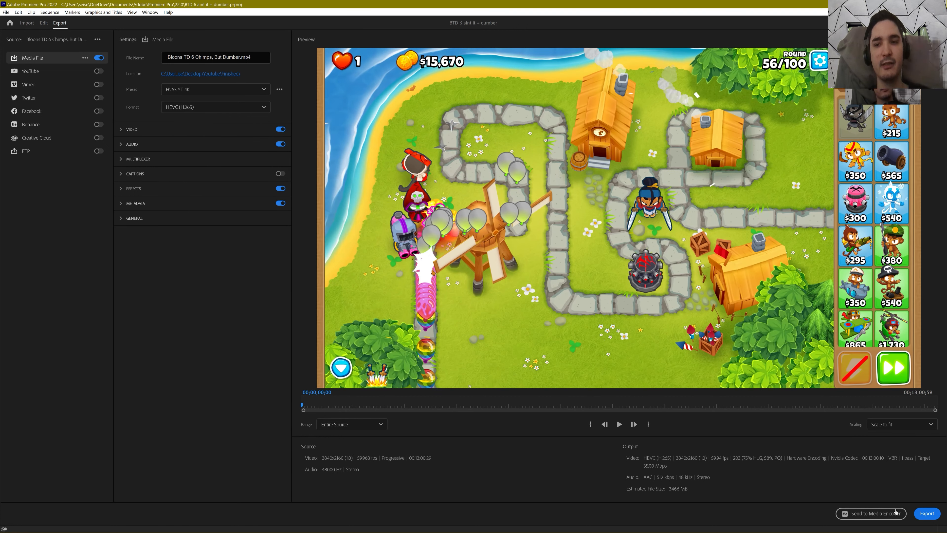
{"action": "left_click", "coordinate": [890, 518]}
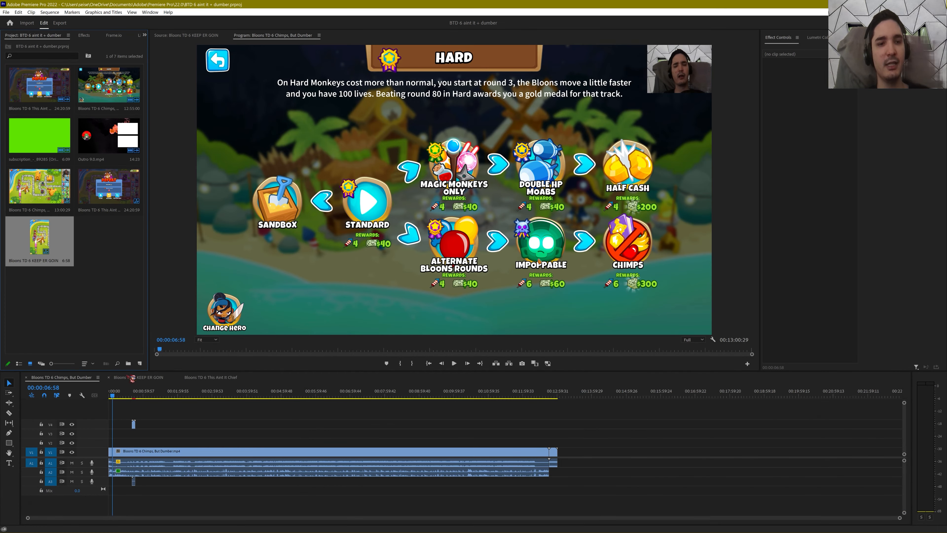
Step: Open the export settings for the KEEP ER GOIN sequence and apply the 265 1080p preset
{"action": "left_click", "coordinate": [136, 378]}
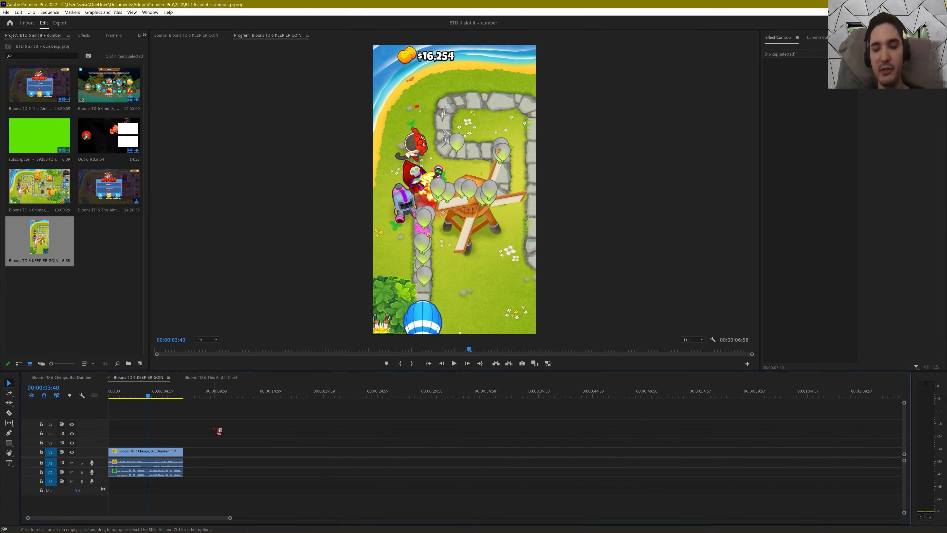
{"action": "key", "text": "ctrl+m"}
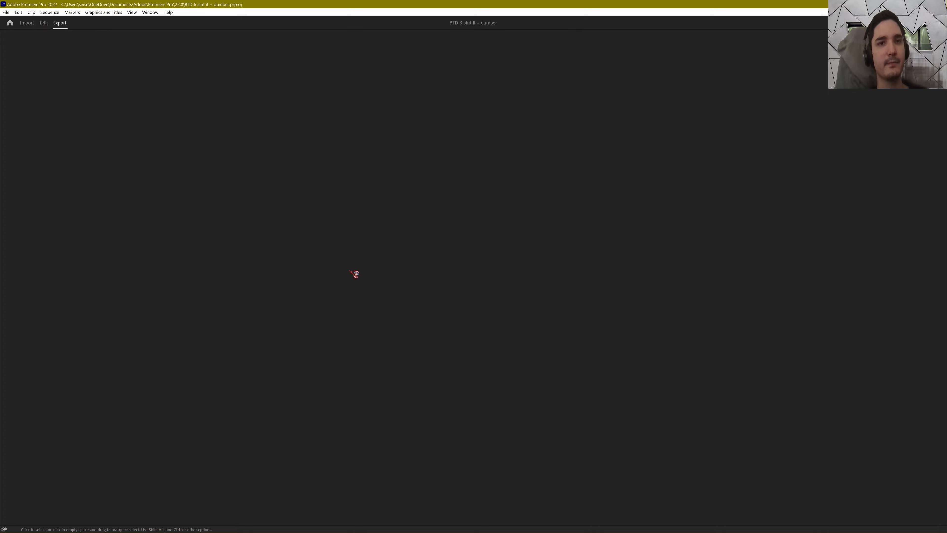
{"action": "left_click", "coordinate": [218, 93]}
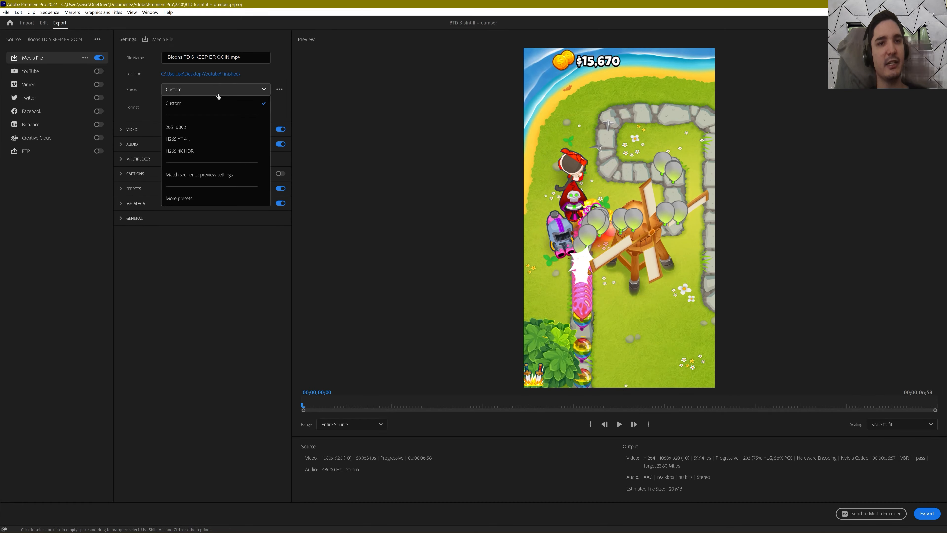
{"action": "left_click", "coordinate": [213, 122]}
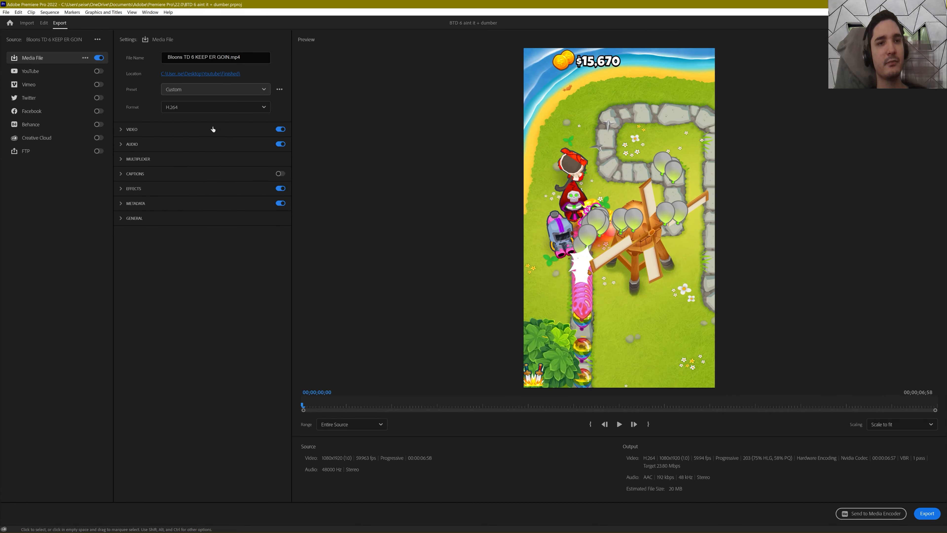
Step: Expand the short's full video export settings and review its frame size, target bitrate and quality options, keeping Good
{"action": "left_click", "coordinate": [214, 129]}
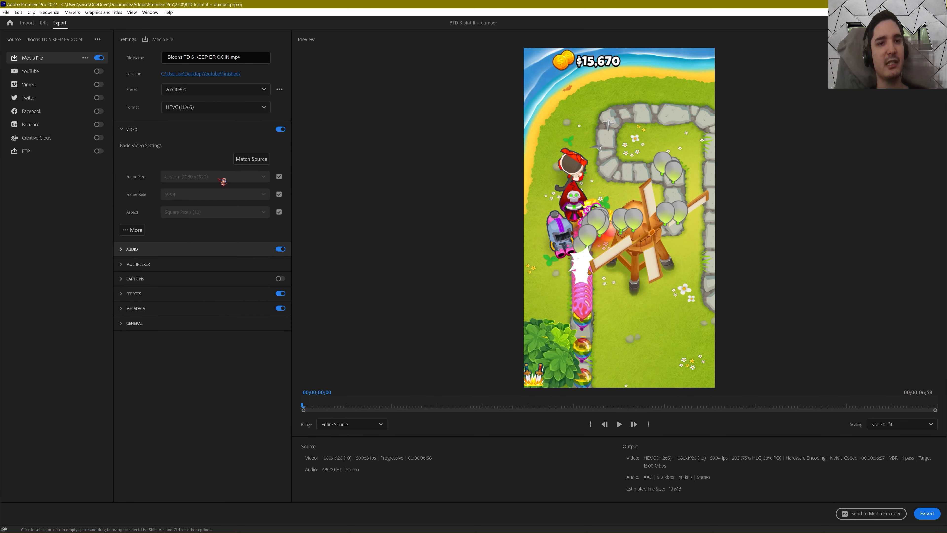
{"action": "left_click", "coordinate": [133, 230]}
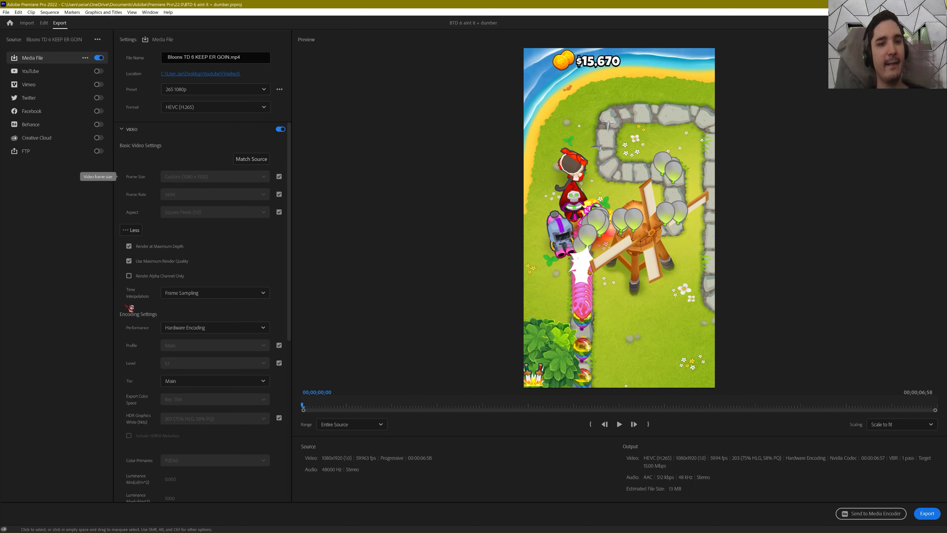
{"action": "scroll", "coordinate": [130, 310], "scroll_direction": "down", "scroll_amount": 6}
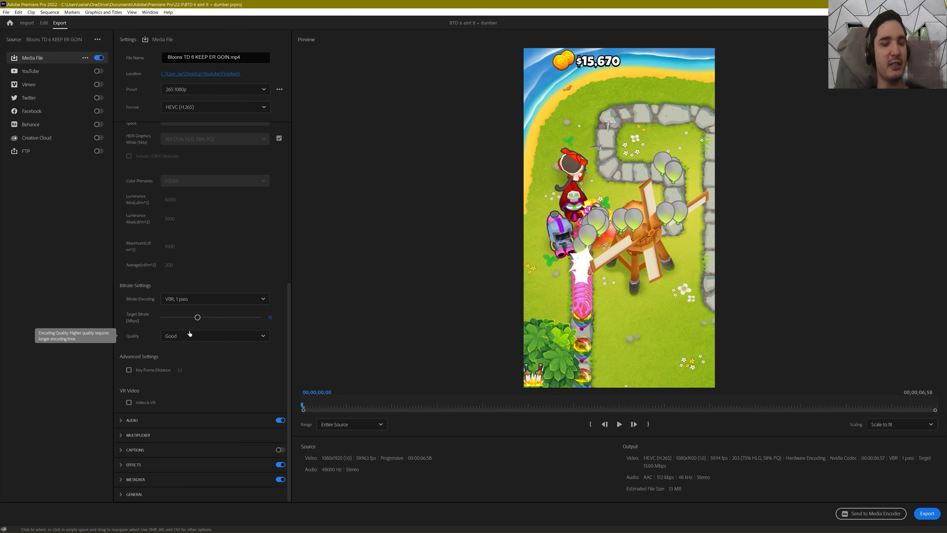
{"action": "left_click", "coordinate": [210, 336]}
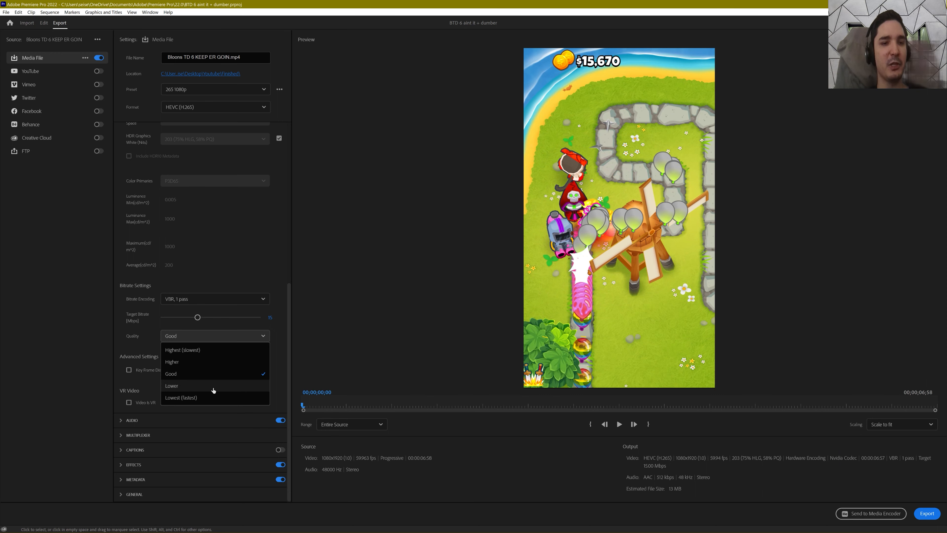
{"action": "left_click", "coordinate": [276, 320]}
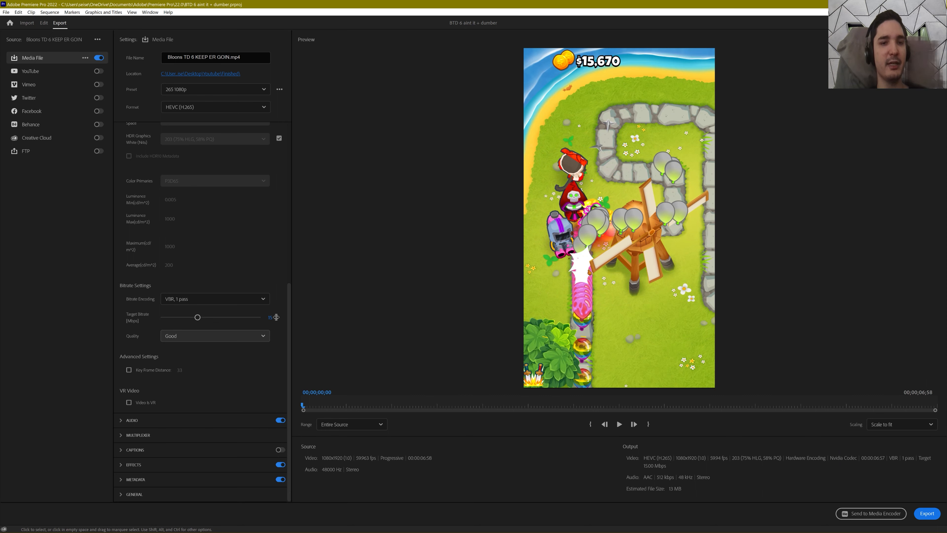
{"action": "left_click", "coordinate": [276, 319]}
{"action": "left_click", "coordinate": [268, 327]}
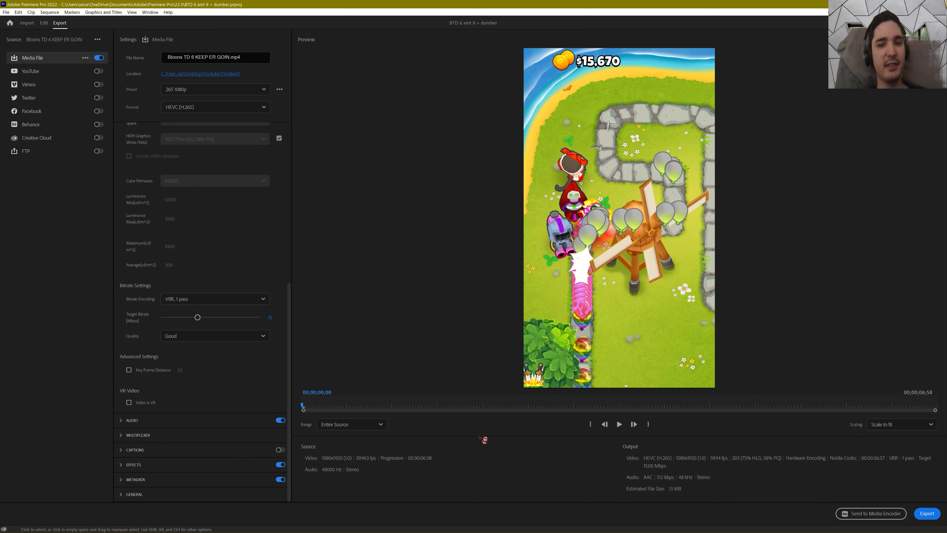
Step: Send the KEEP ER GOIN short to Media Encoder and clear the sequence's In and Out points
{"action": "left_click", "coordinate": [872, 516]}
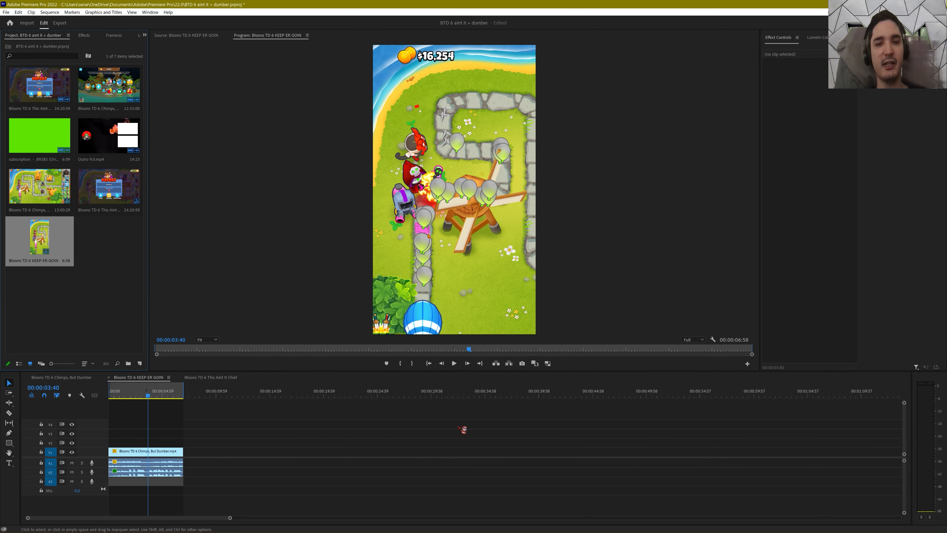
{"action": "right_click", "coordinate": [160, 393]}
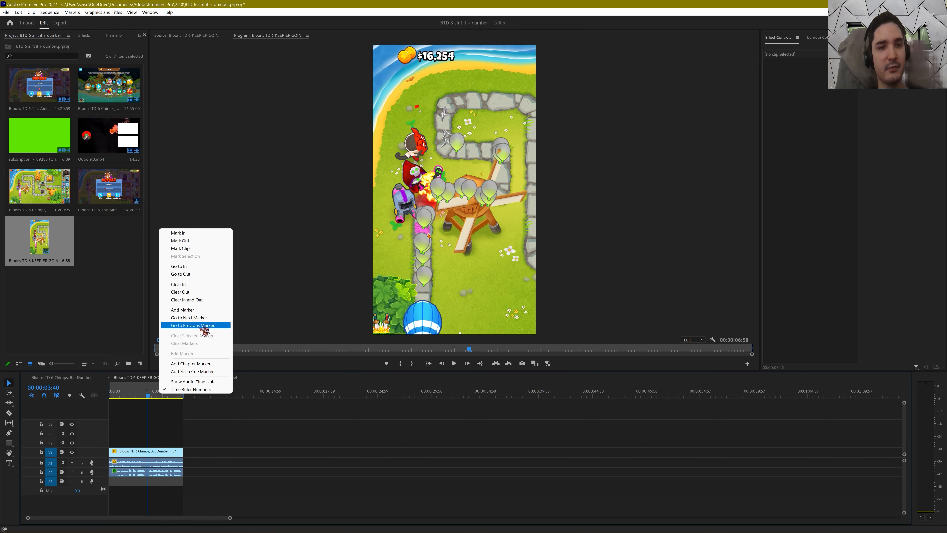
{"action": "left_click", "coordinate": [206, 299]}
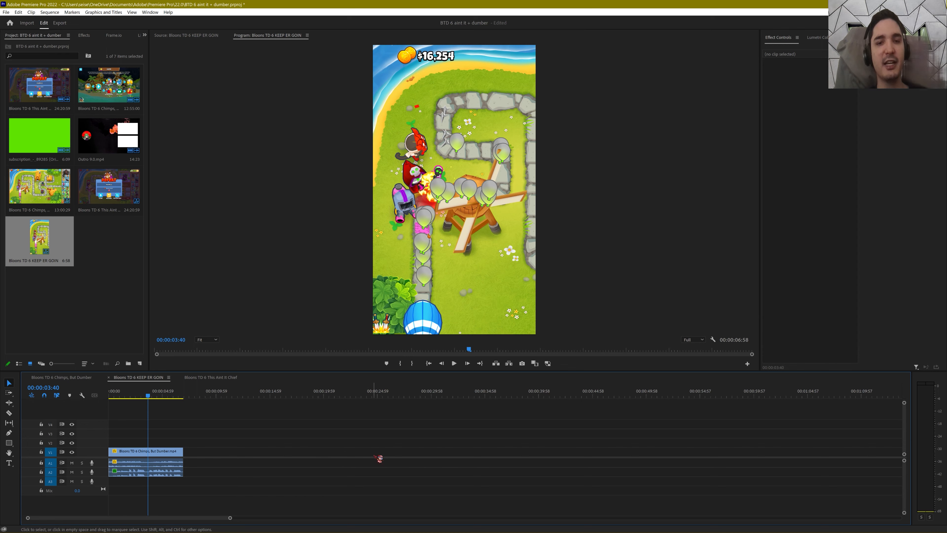